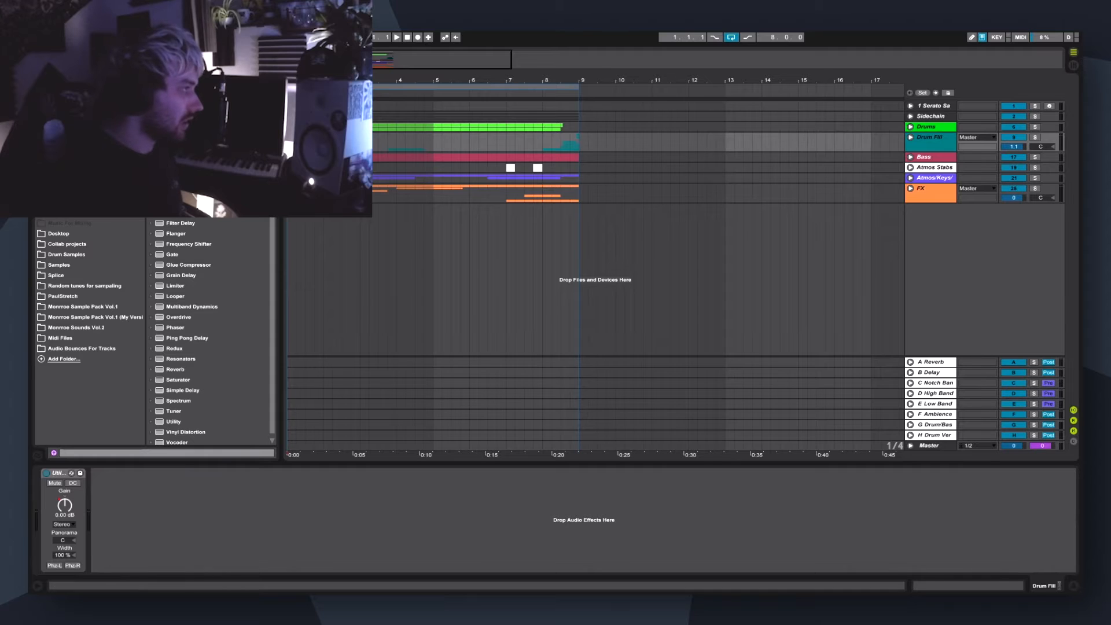
- Examine the eight-bar arrangement and select all of its clips to show the full loop's extent
scroll(595, 231, "up", 2)
scroll(595, 231, "down", 1)
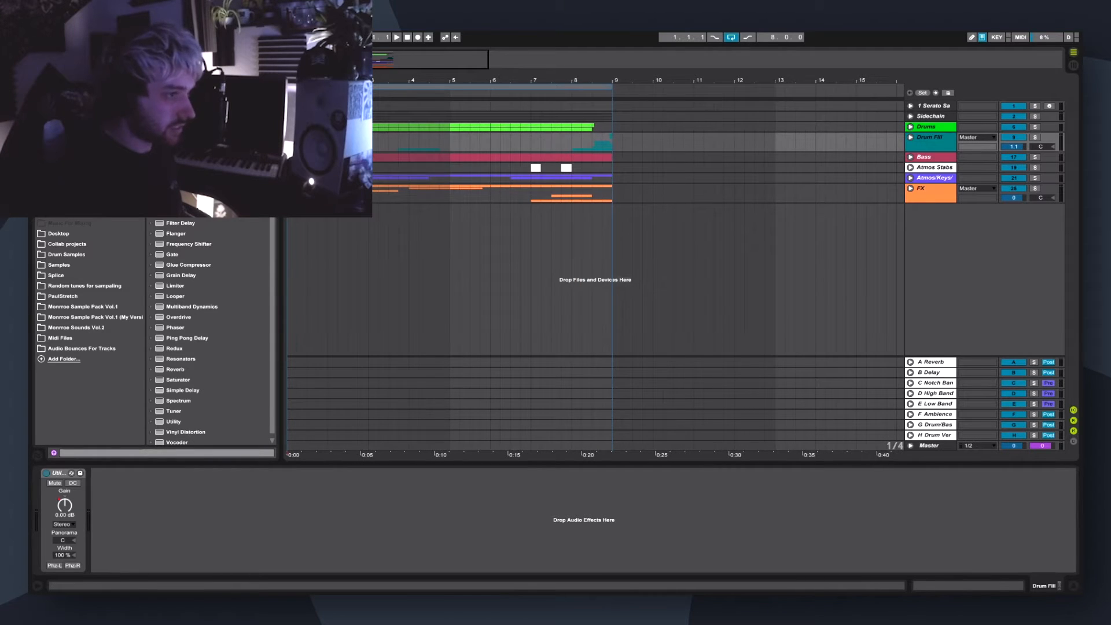
key("ctrl+a")
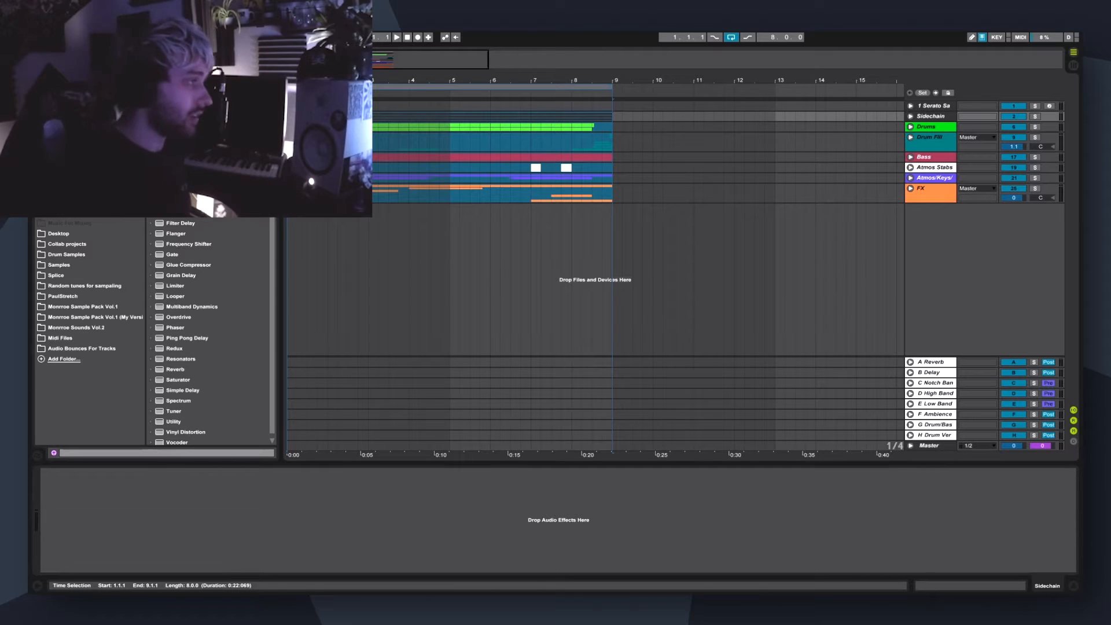
left_click(654, 141)
- Play the eight-bar loop and check the track levels in both the mixer and the arrangement, ending in the mixer
key("Tab")
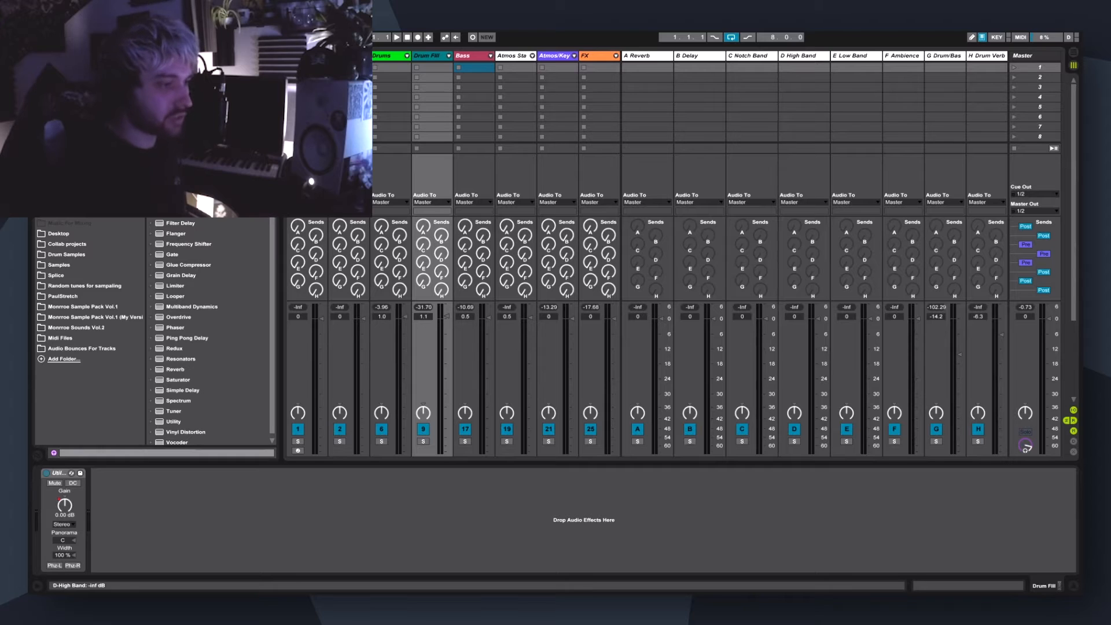
key("Tab")
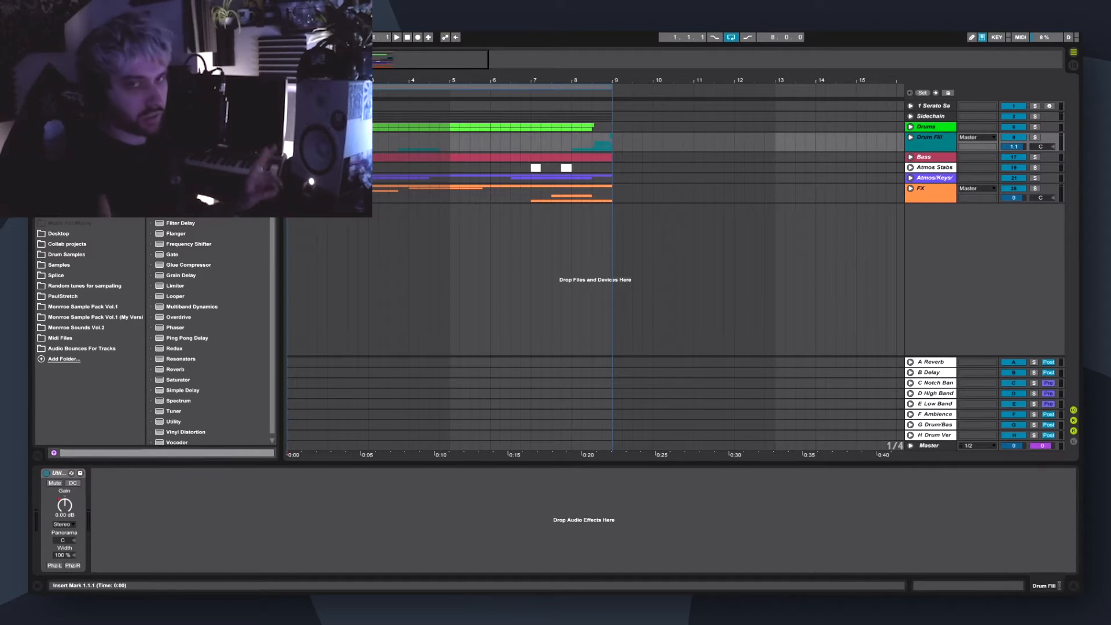
key("space")
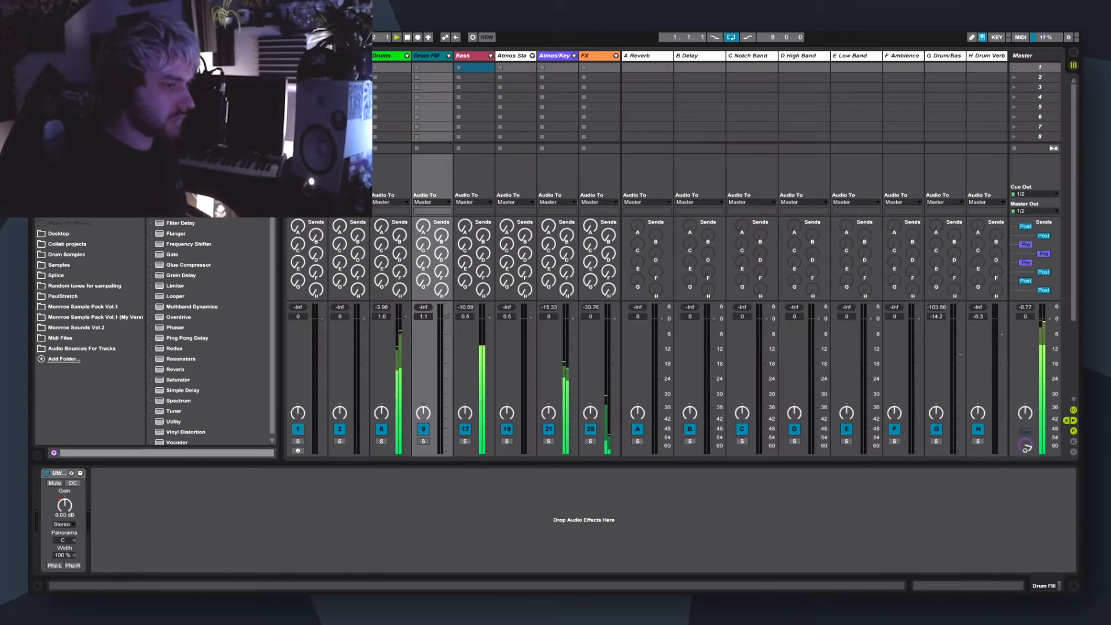
key("Tab")
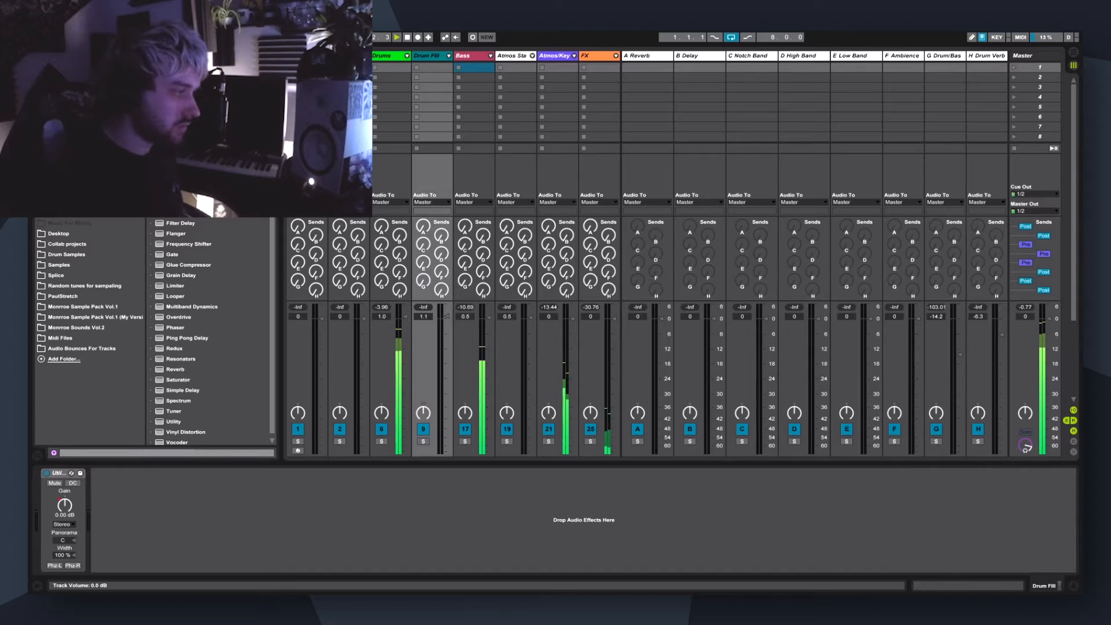
key("Tab")
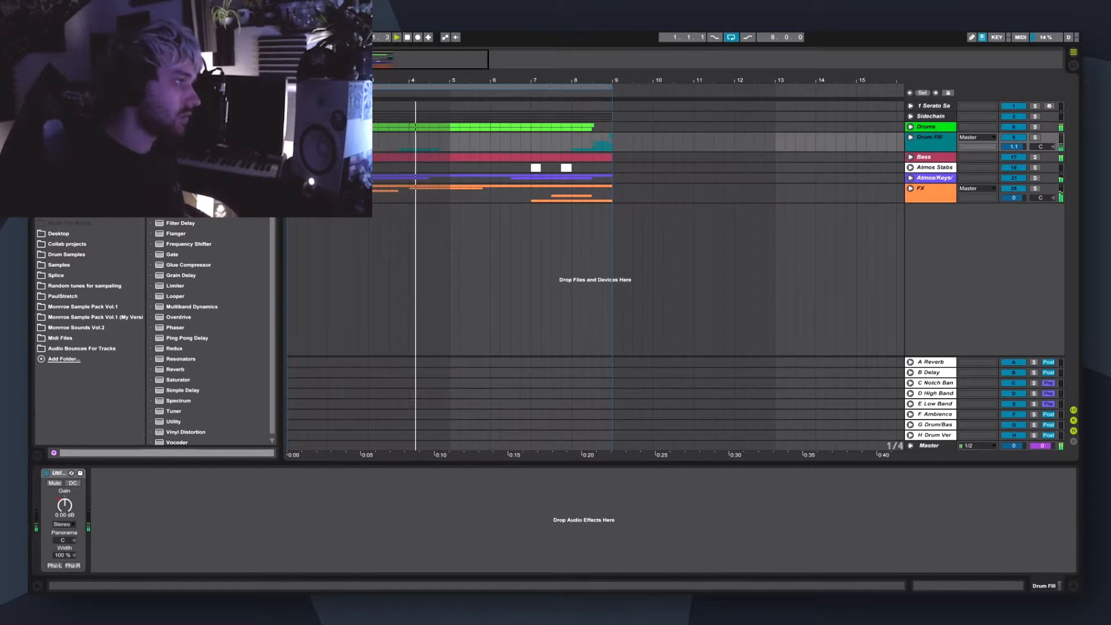
key("Tab")
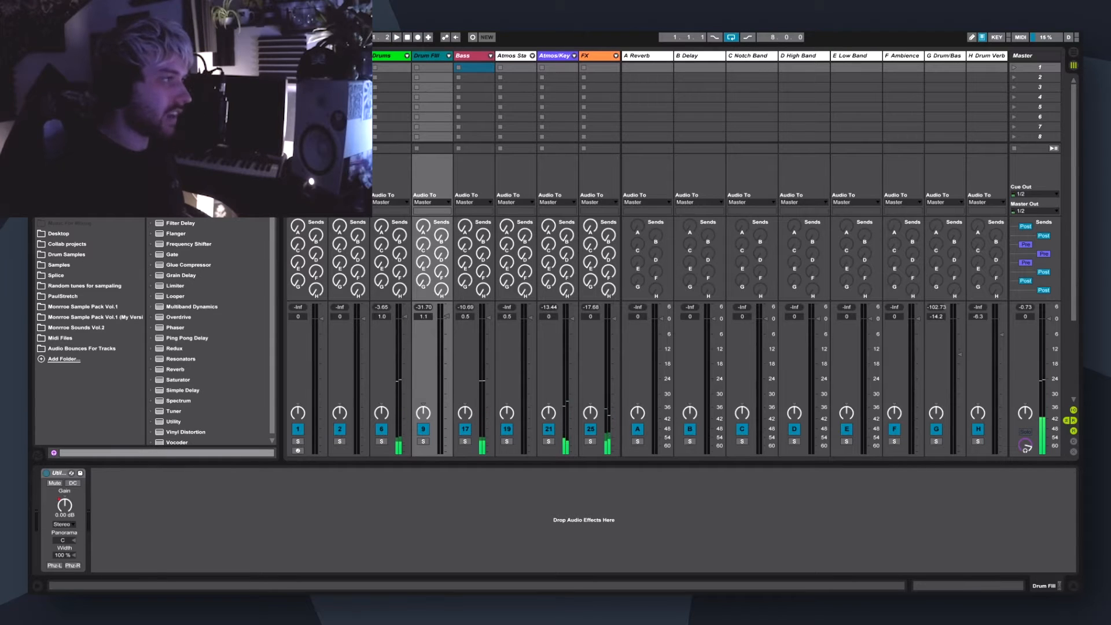
- Select all return tracks from A Reverb to H Drum Verb, and inspect the devices on A Reverb and B Delay
left_click(644, 57)
left_click(987, 56, "shift")
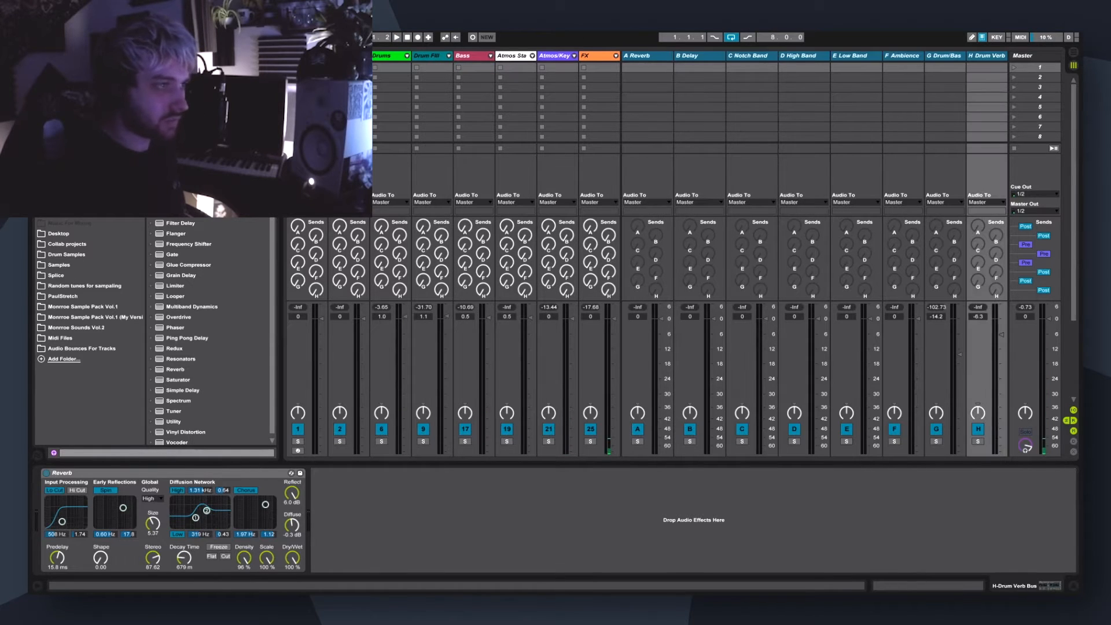
left_click(644, 56)
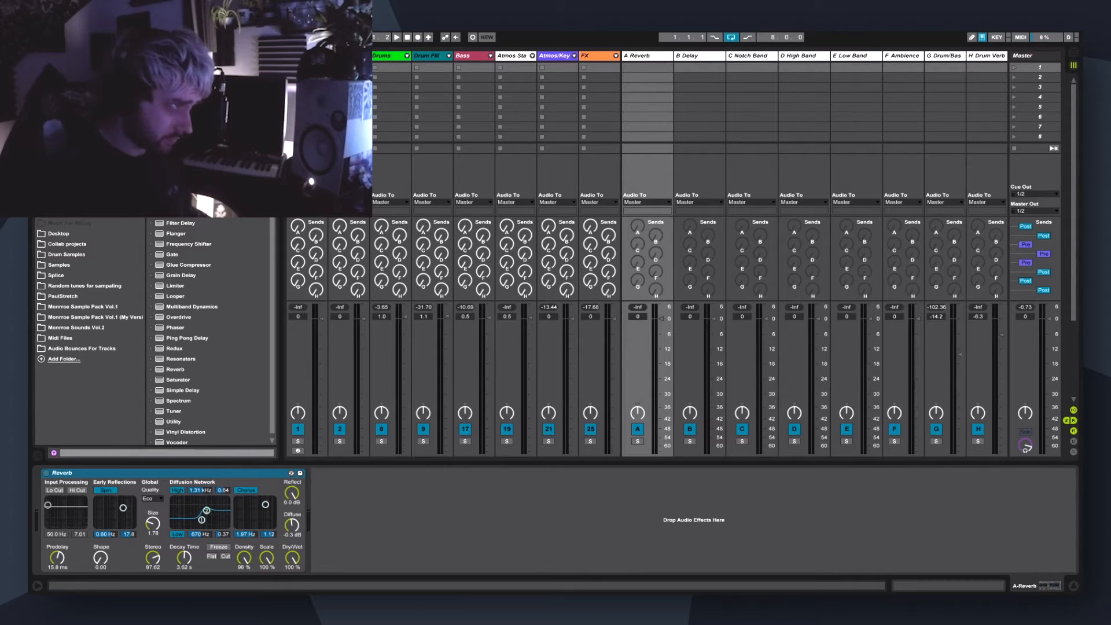
left_click(647, 56)
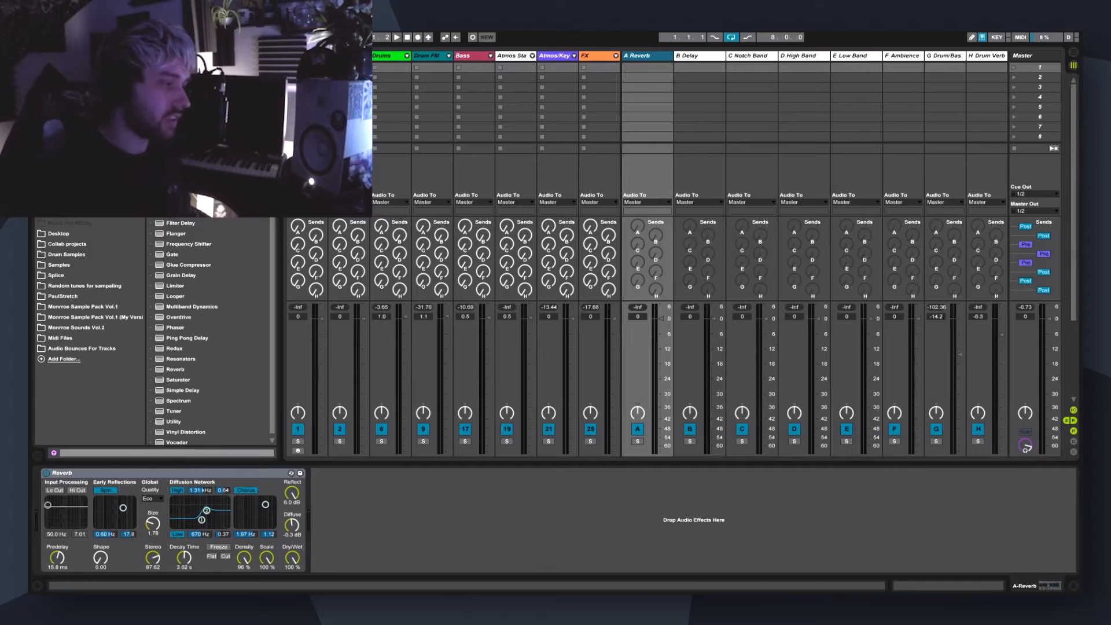
left_click(699, 56)
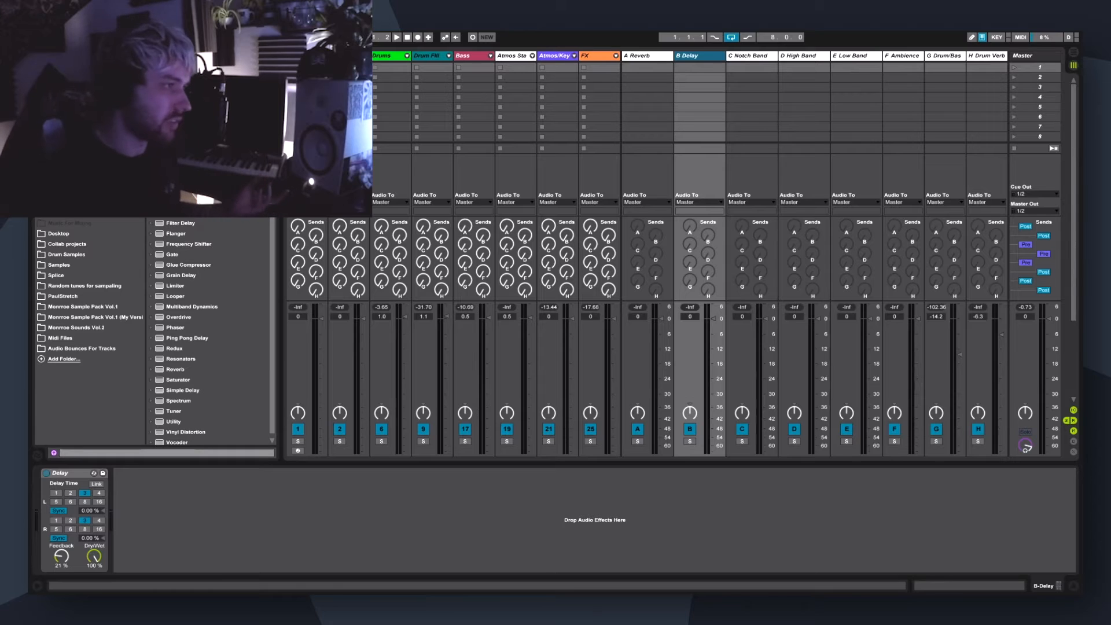
- Inspect the EQ Eight and Compressor settings on the Notch Band, High Band and Low Band return tracks
left_click(748, 56)
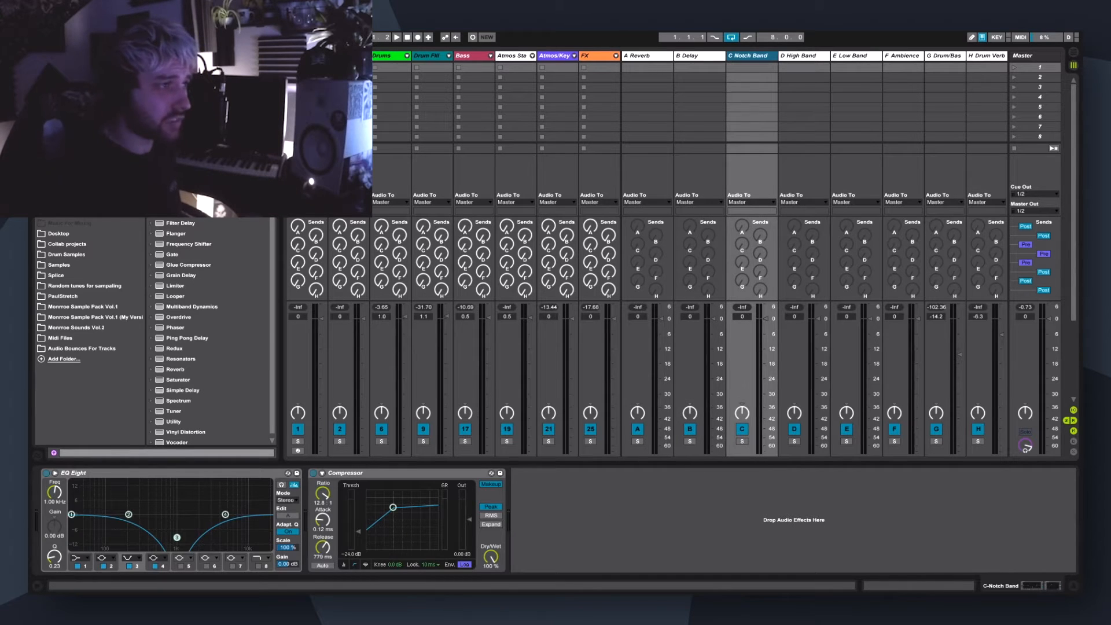
left_click(851, 56, "shift")
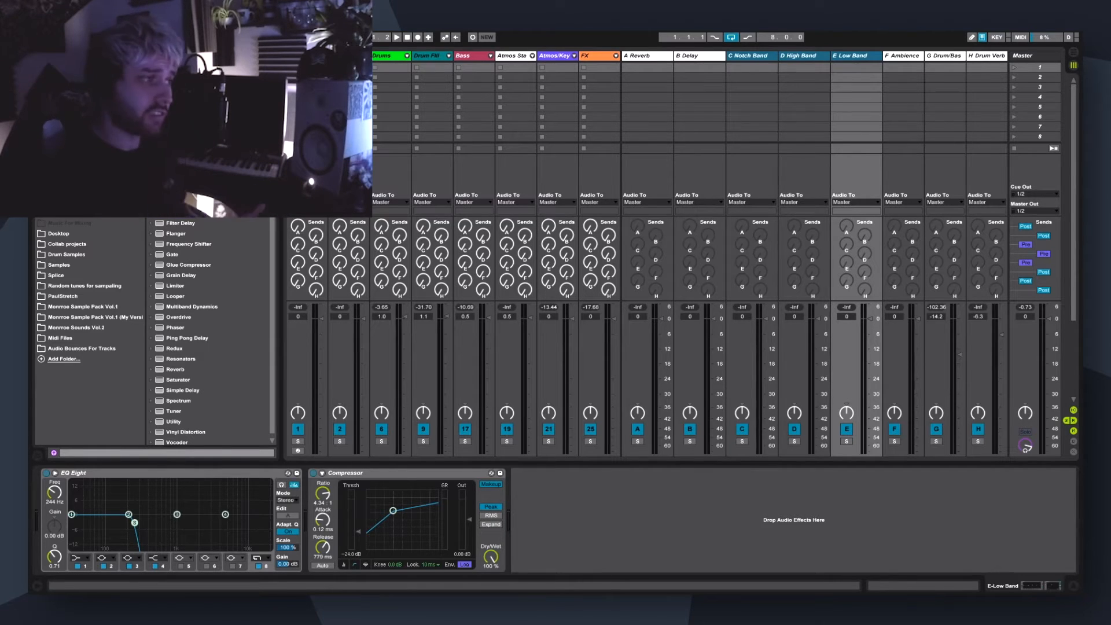
key("Left")
key("Left")
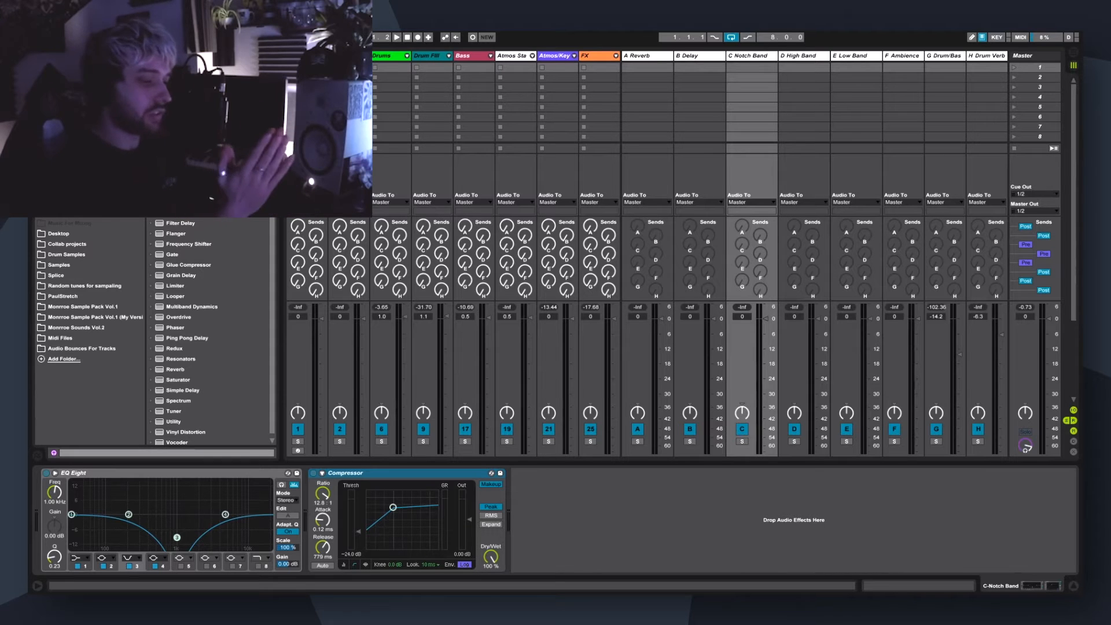
left_click(799, 55)
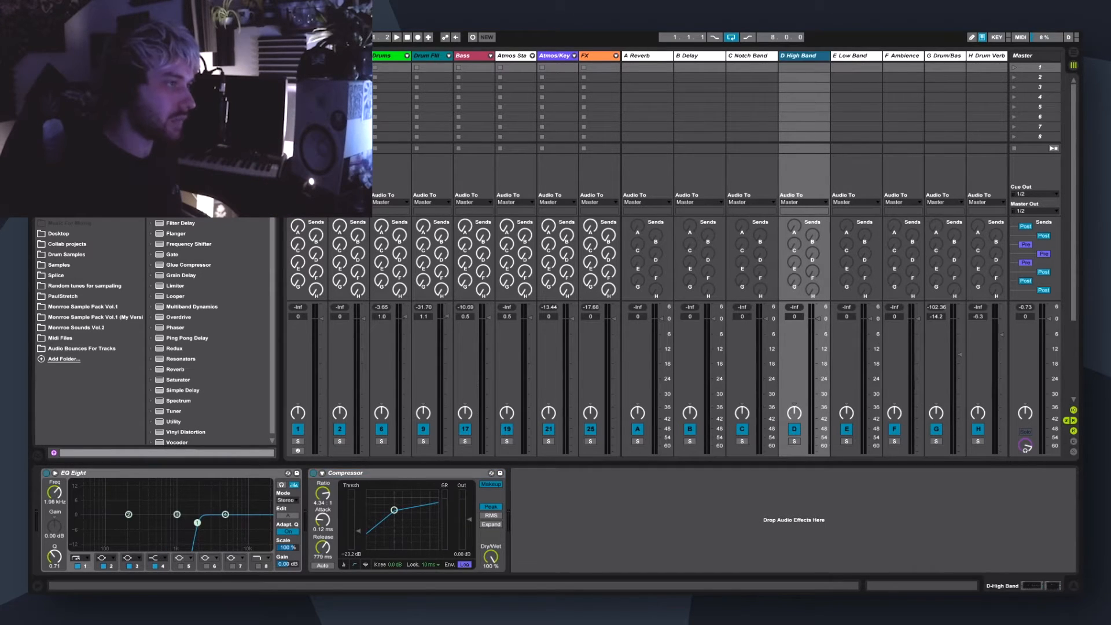
left_click(346, 473)
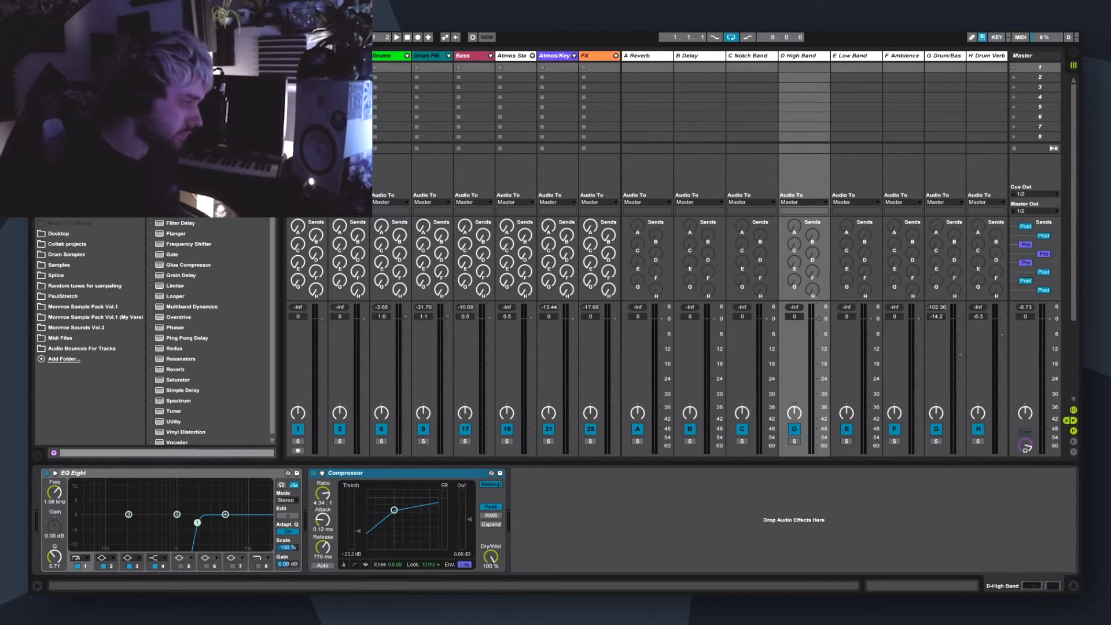
left_click(73, 473)
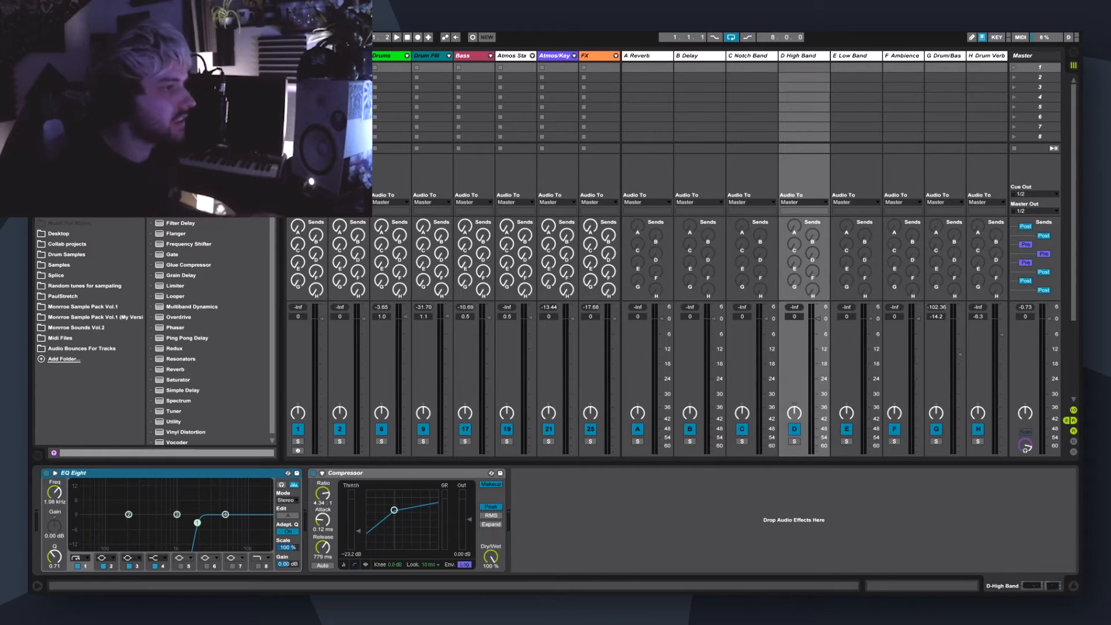
left_click(851, 56)
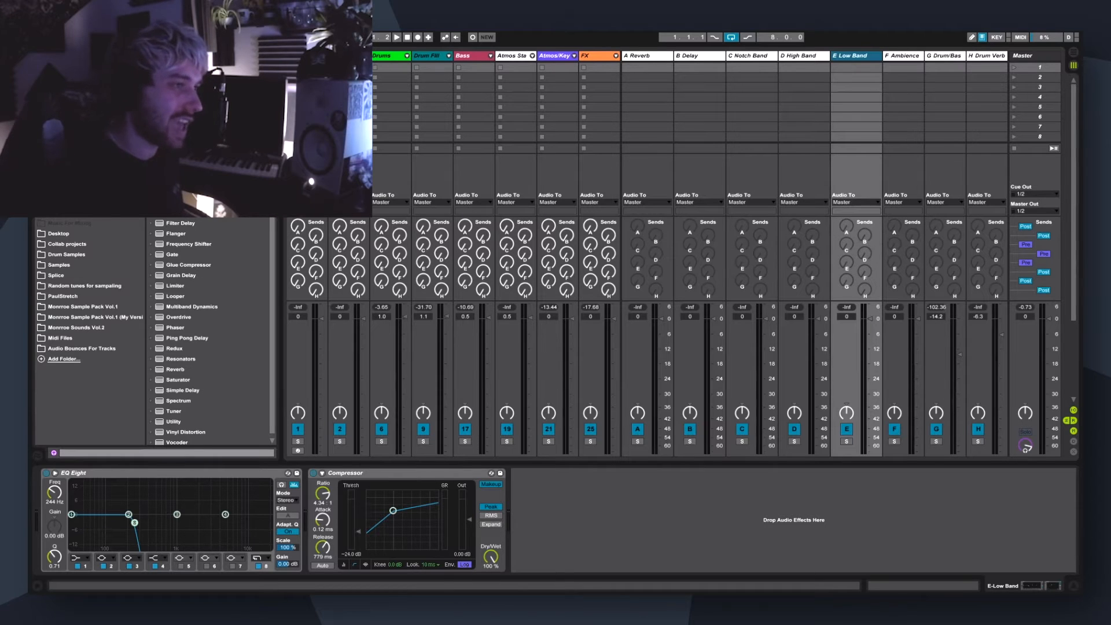
- Inspect the Reverb and the sidechained Compressor on the F Ambience return track
left_click(902, 56)
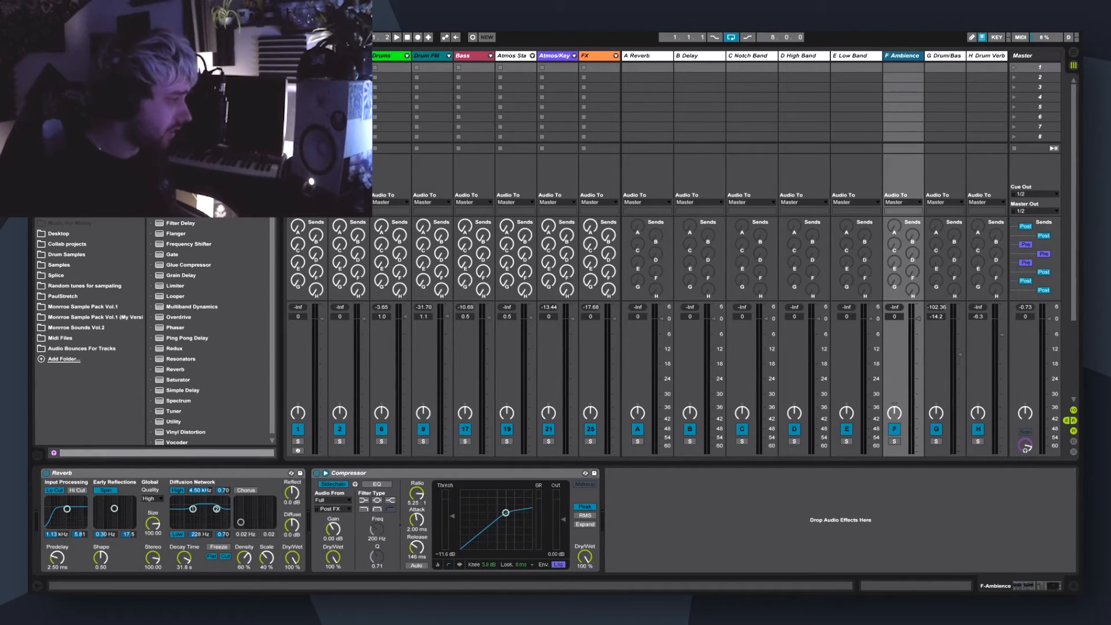
left_click(157, 473)
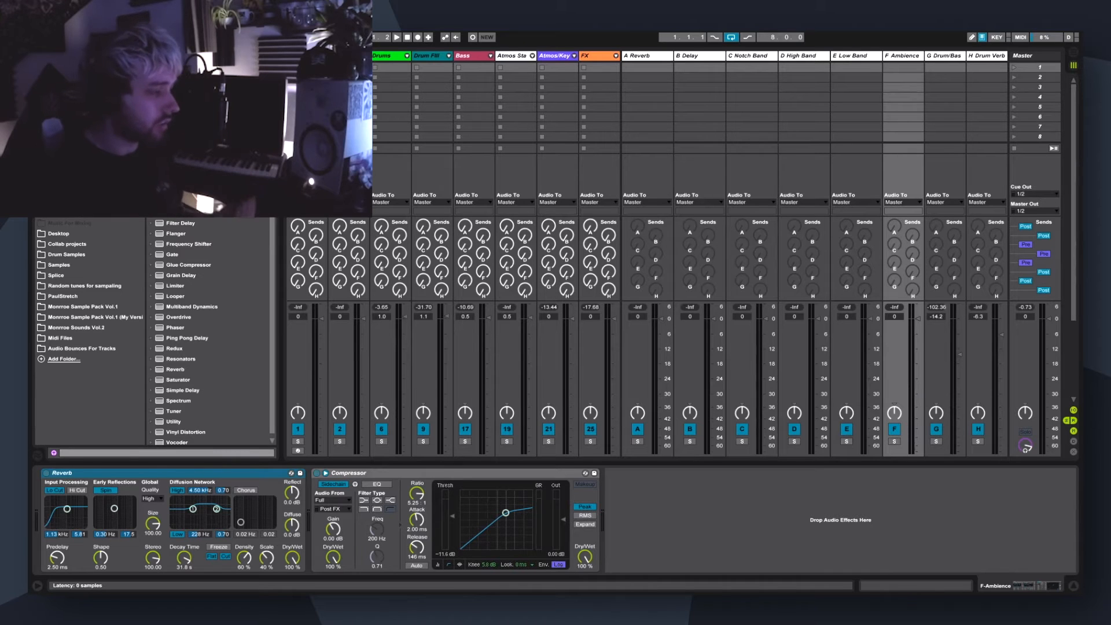
left_click(371, 473)
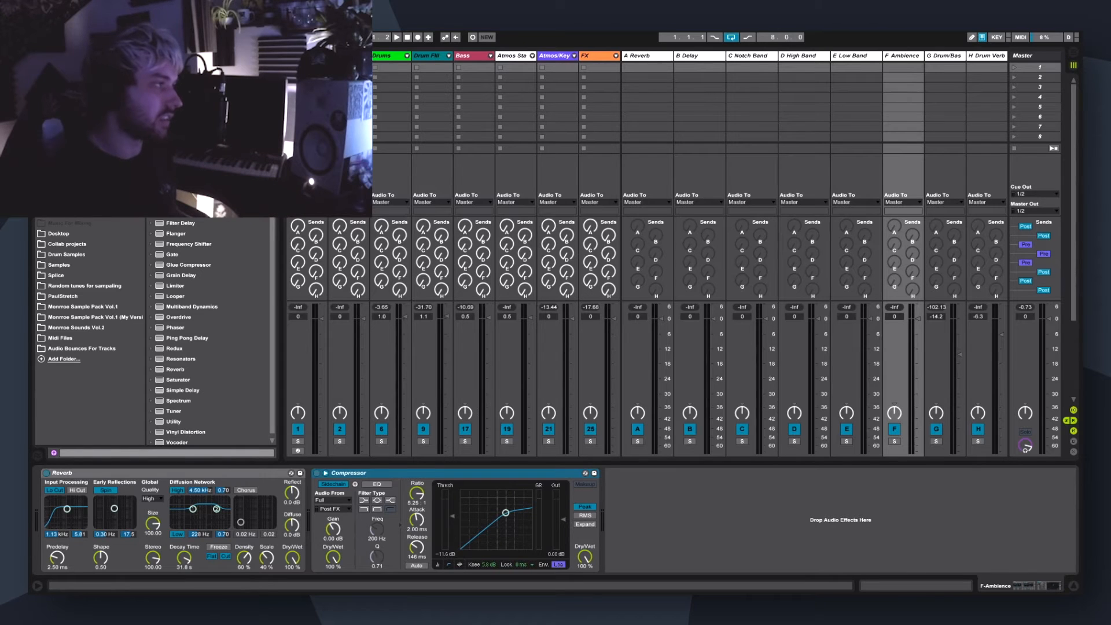
left_click(347, 56)
left_click(365, 56)
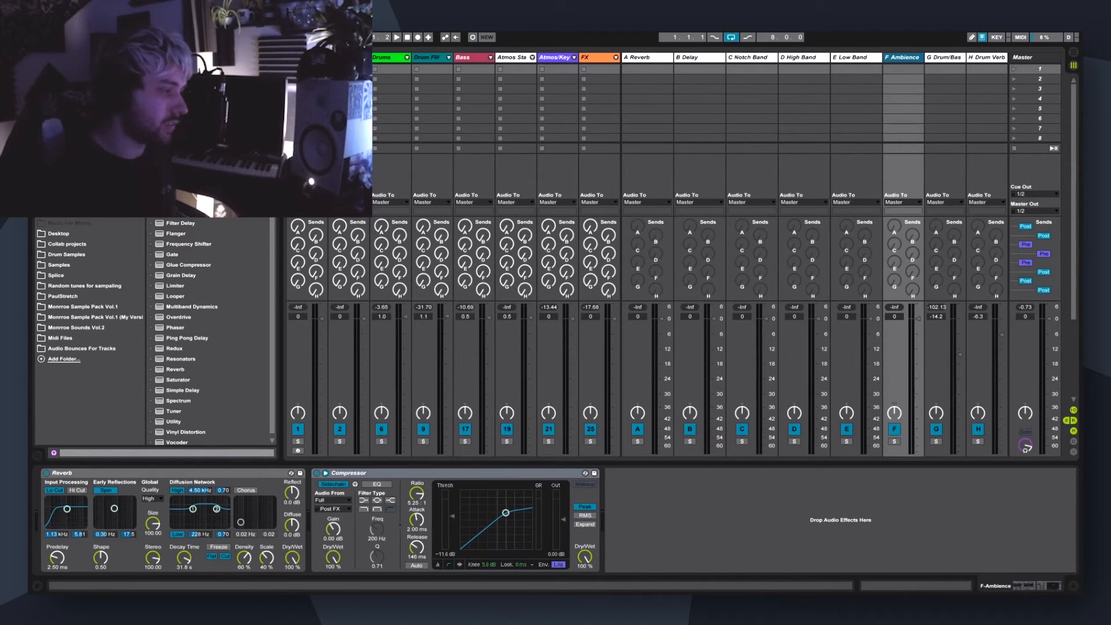
left_click(350, 474)
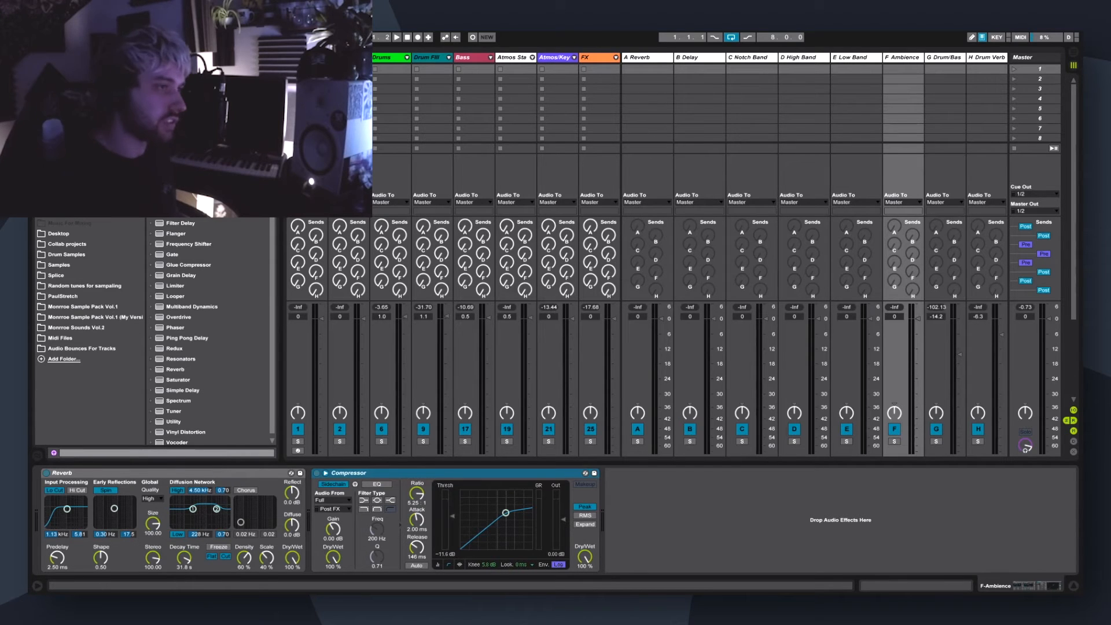
- Inspect the CLA Drums and JJP-Drums plug-in windows on the G Drum/Bass return, and the Reverb's decay time on H Drum Verb
left_click(944, 57)
left_click(156, 474)
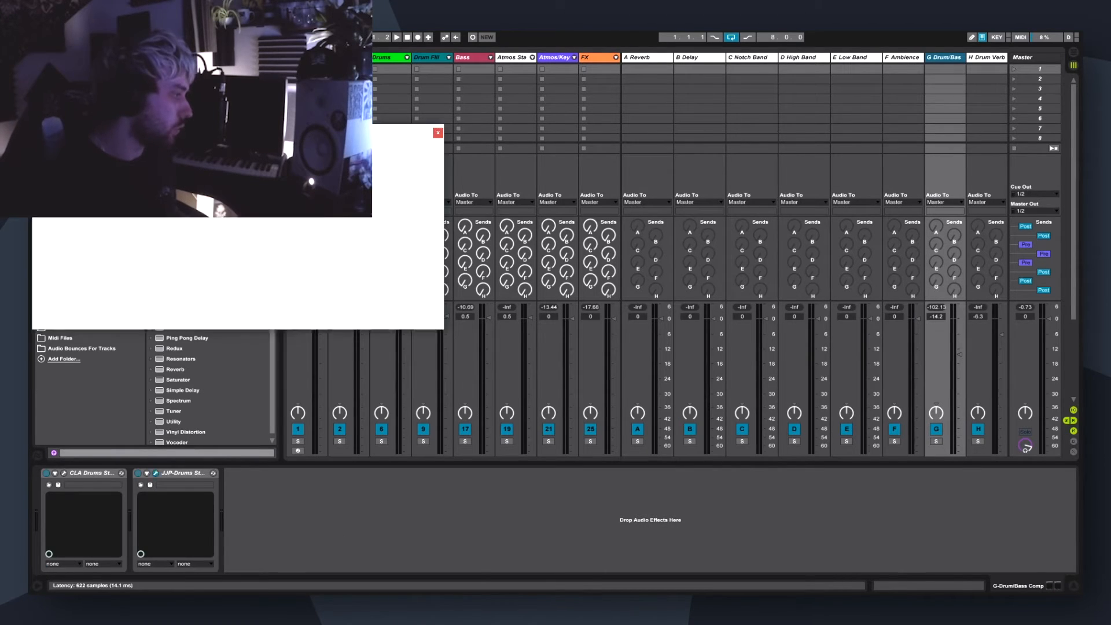
left_click(64, 473)
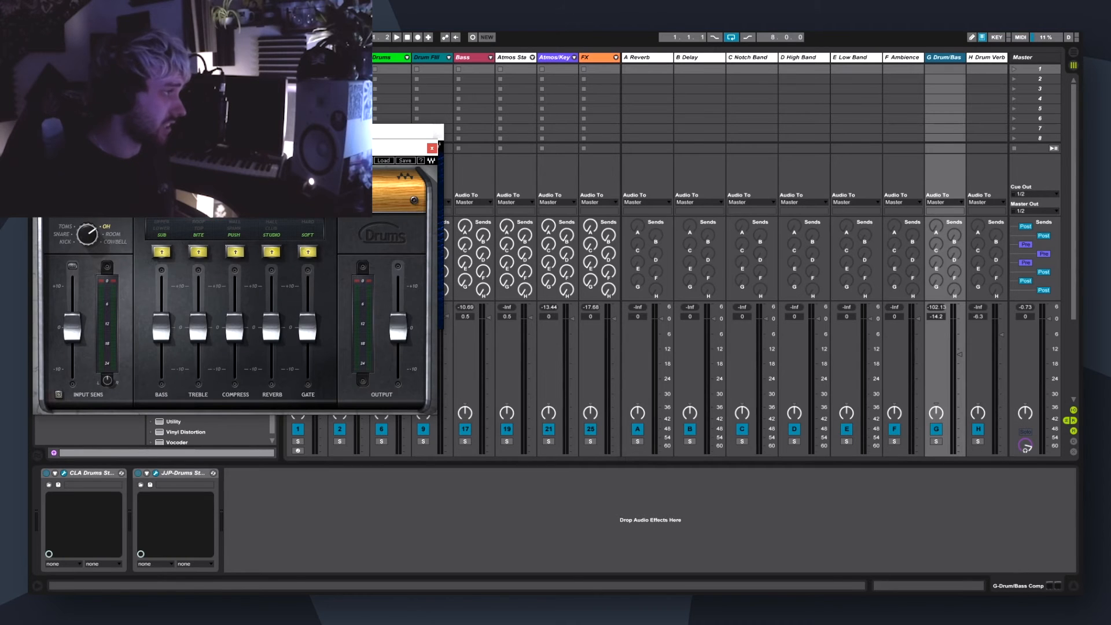
left_click_drag(174, 149, 588, 117)
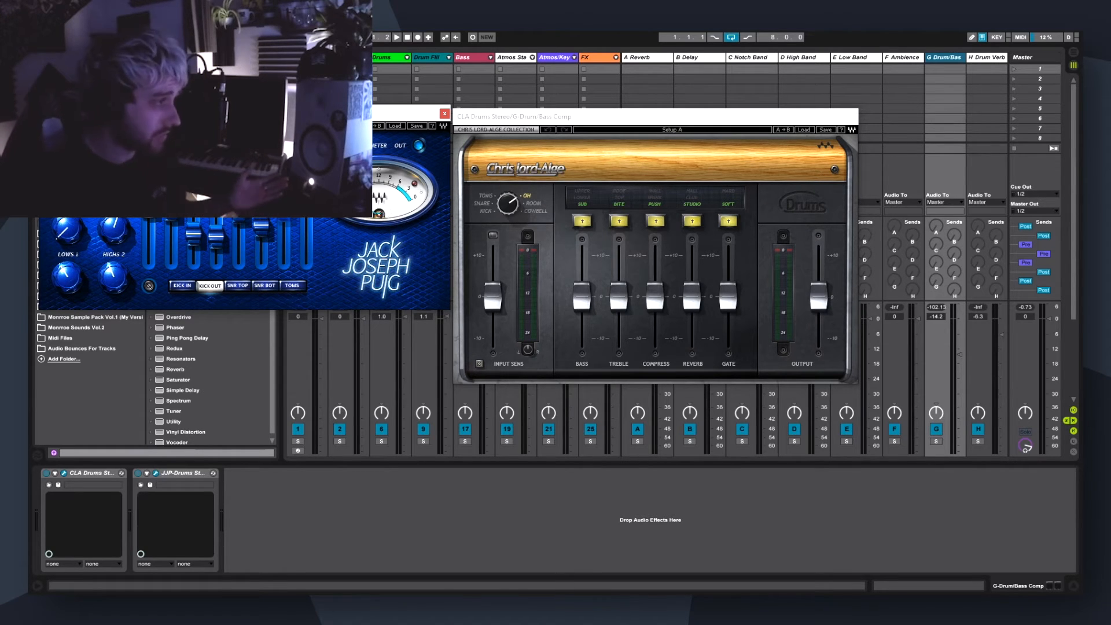
left_click(444, 114)
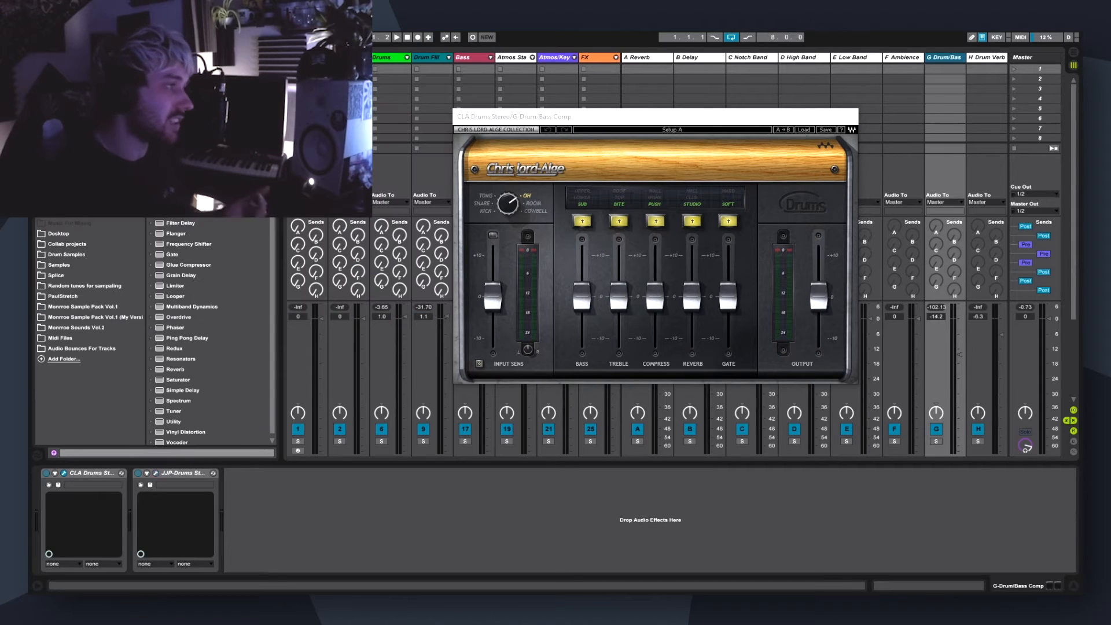
left_click(853, 117)
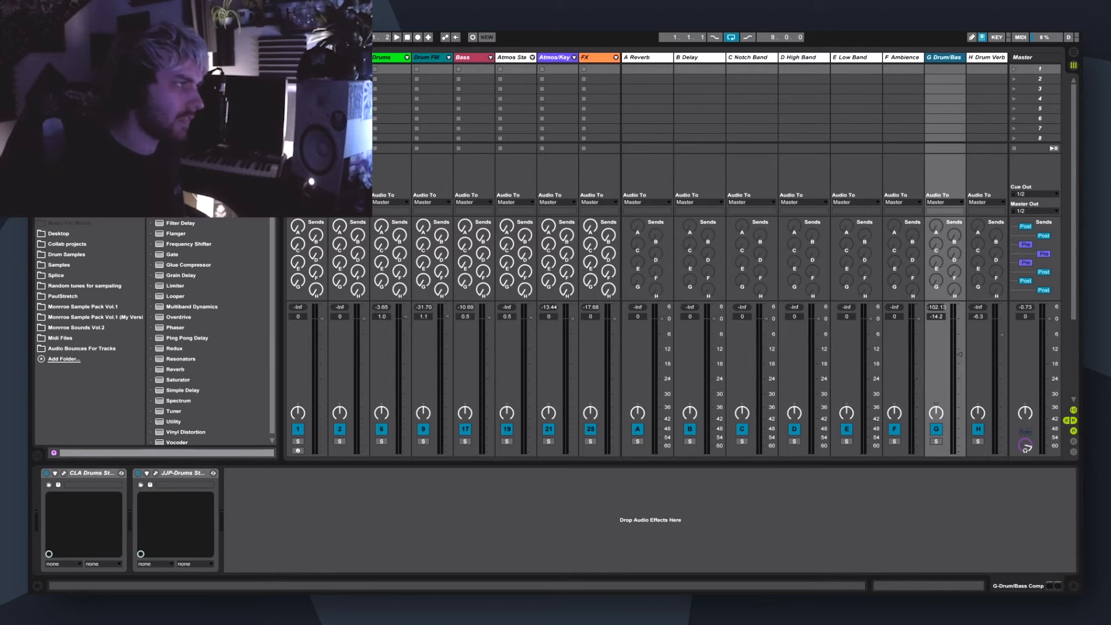
left_click(987, 57)
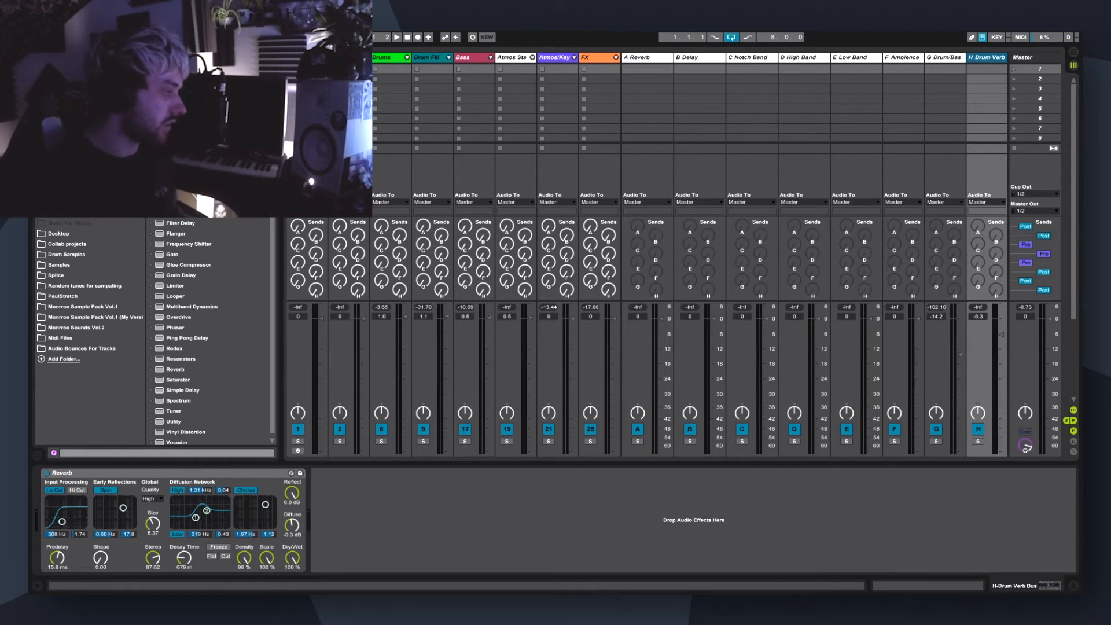
left_click(184, 558)
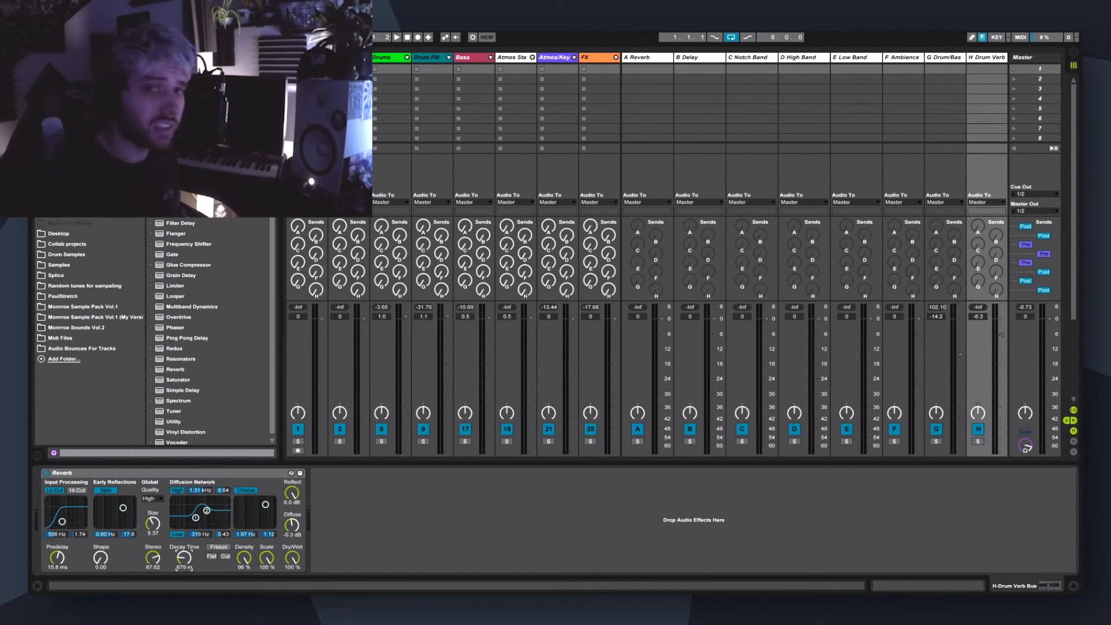
- Review the group tracks from Drums through FX as a selected range, ending with only the Drums group selected
left_click(387, 57)
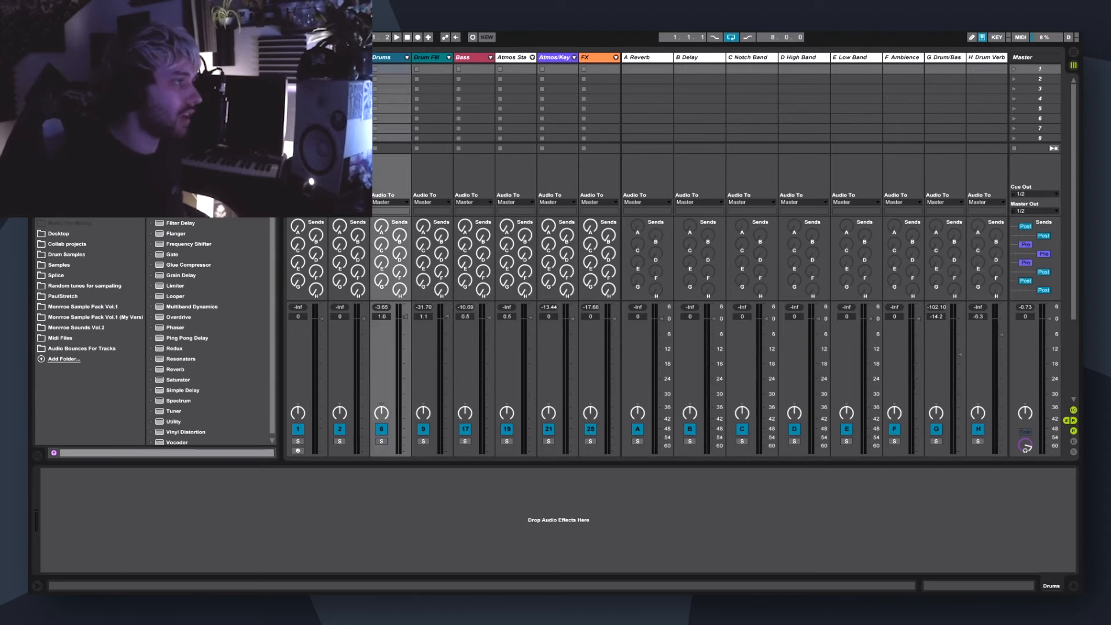
left_click(595, 57, "shift")
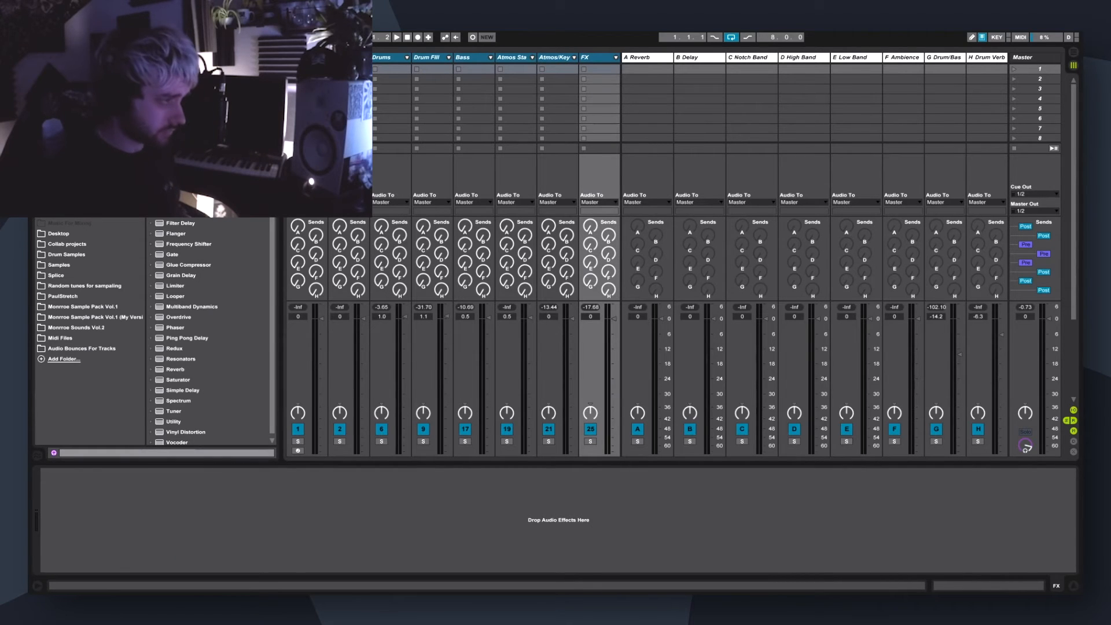
left_click(387, 58)
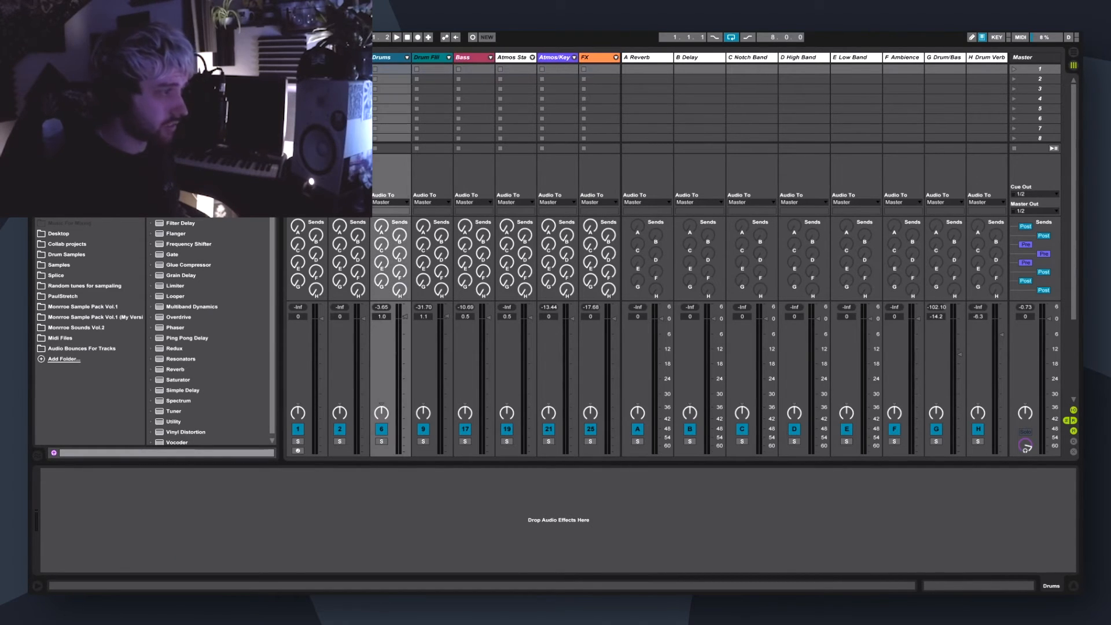
left_click(595, 57, "shift")
left_click(386, 57)
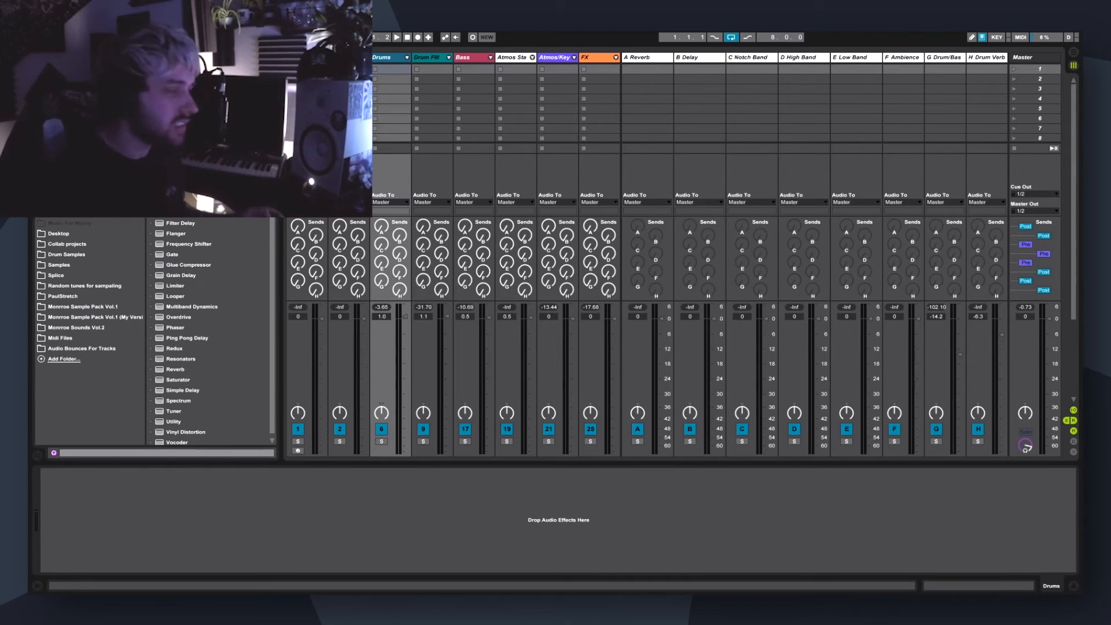
- Solo the Drums group and raise its send to the H Drum Verb return to about -8.3 dB, auditioning it in playback
left_click(388, 57)
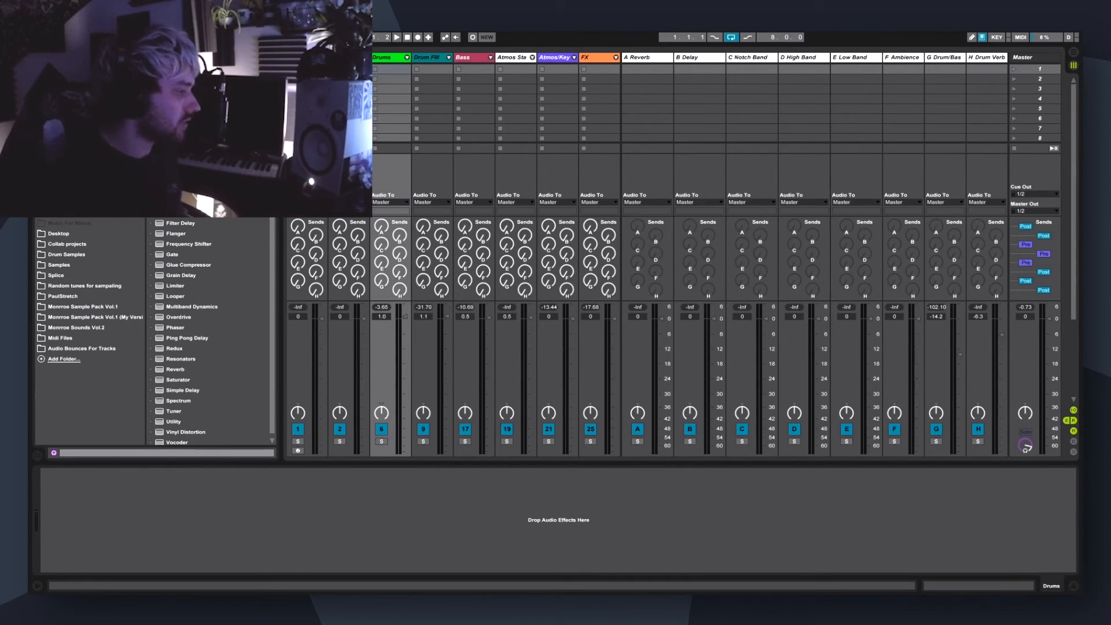
left_click(382, 442)
key("space")
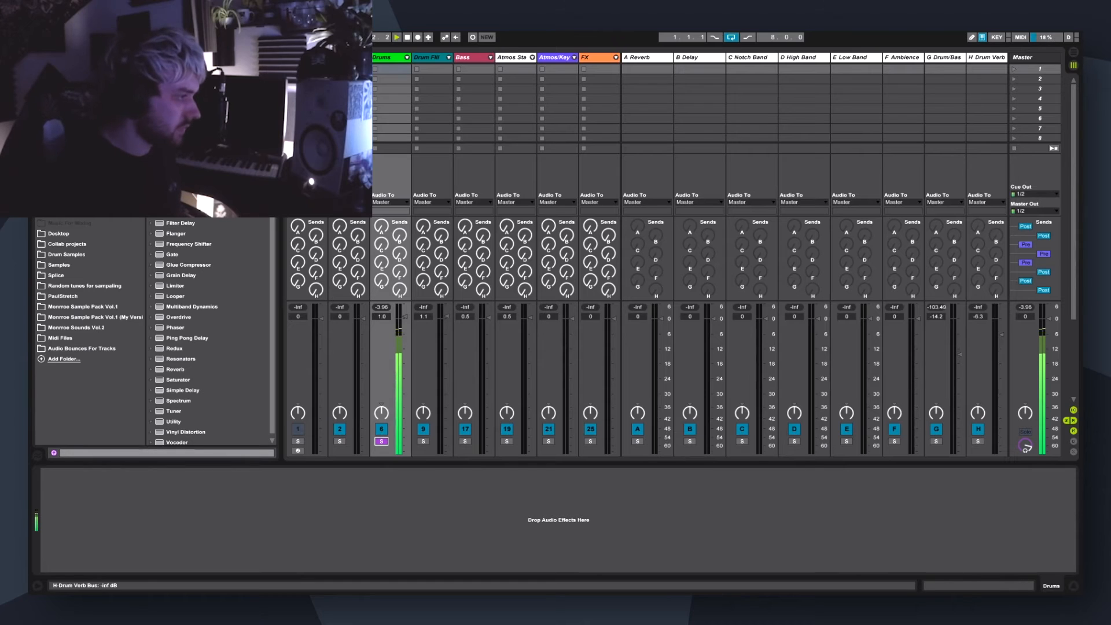
left_click(400, 290)
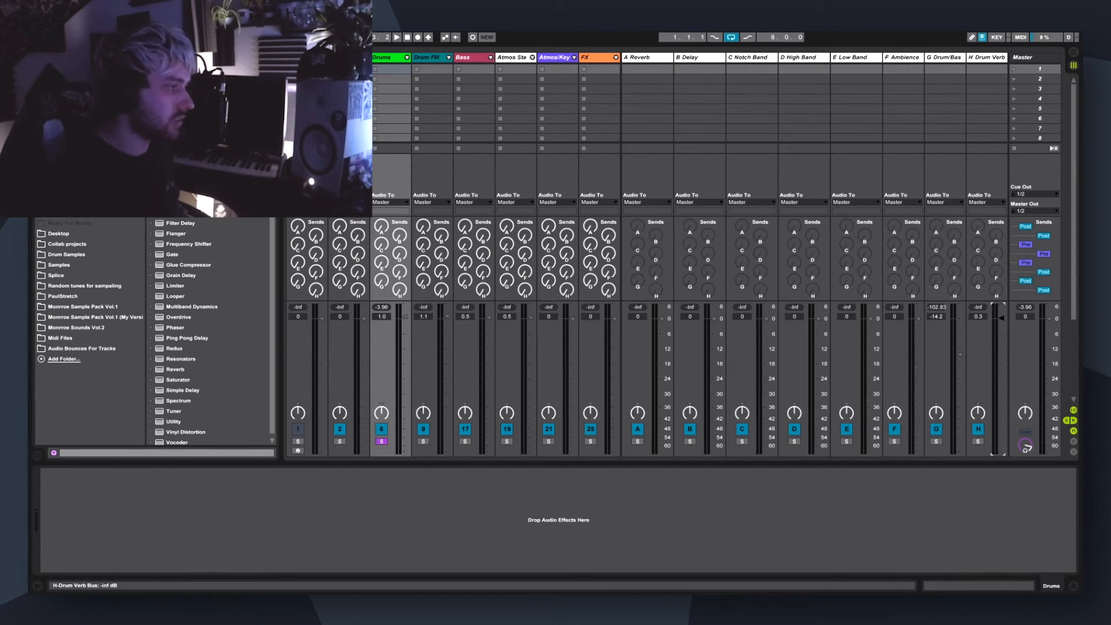
key("space")
left_click_drag(399, 290, 400, 237)
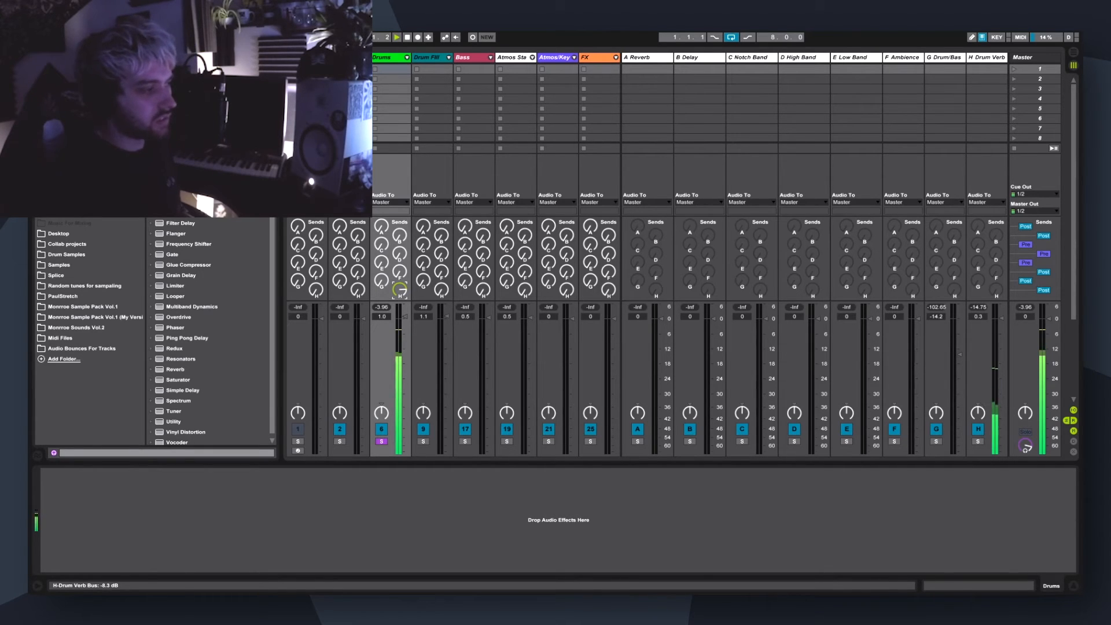
key("space")
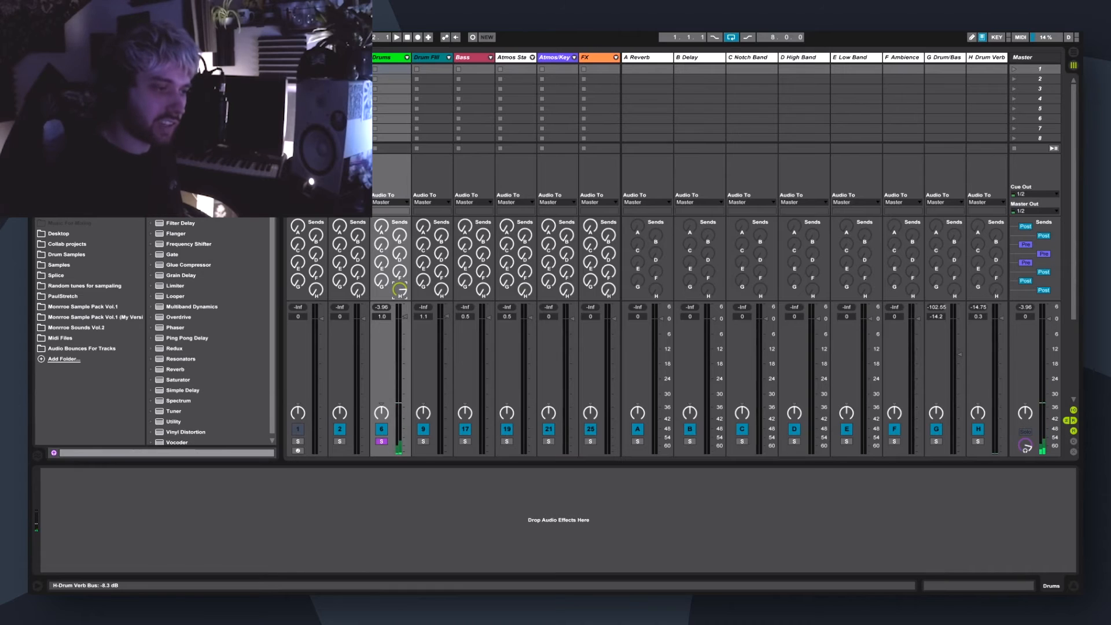
- Lower the Drums group's Drum Verb send, set the H Drum Verb return volume to about -7.0 dB, and compare with the return bypassed
left_click_drag(400, 289, 399, 293)
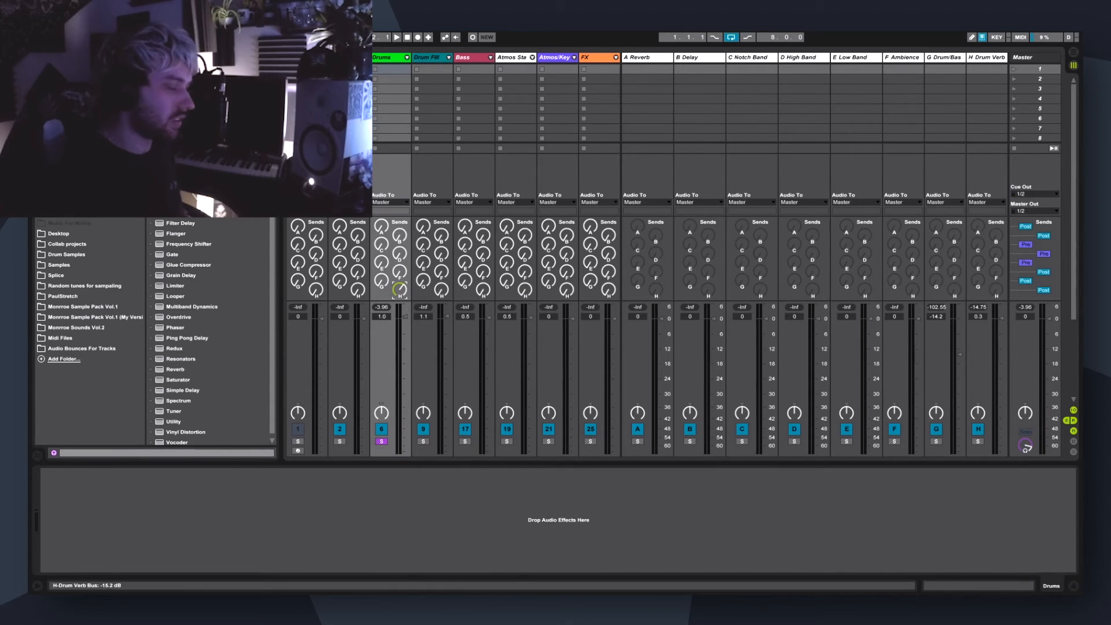
key("space")
left_click_drag(1002, 318, 1002, 334)
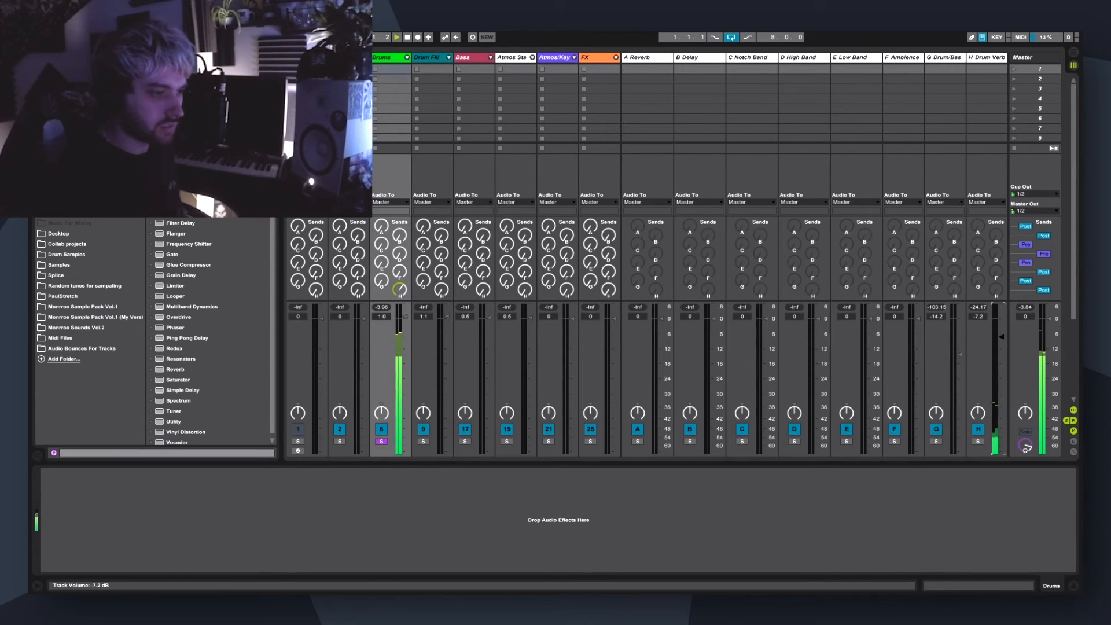
mouse_move(399, 290)
left_mouse_down()
mouse_move(399, 300)
mouse_move(399, 284)
left_mouse_up()
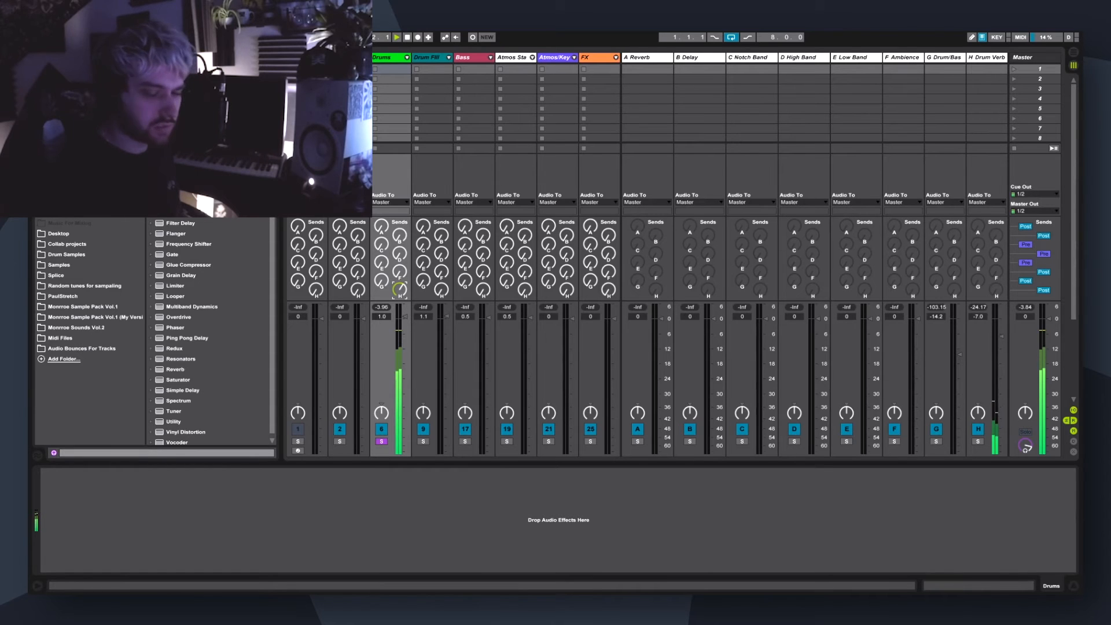
left_click(978, 428)
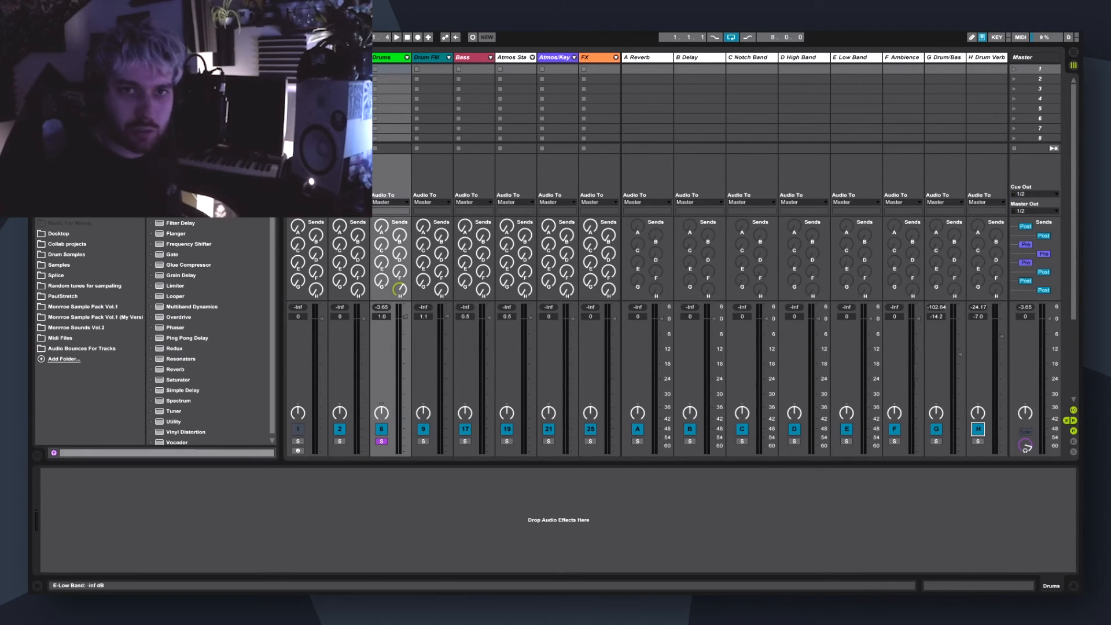
- Raise the Drums group's send to the G Drum/Bass return to about -11.7 dB while auditioning that return in solo
left_click_drag(382, 281, 381, 249)
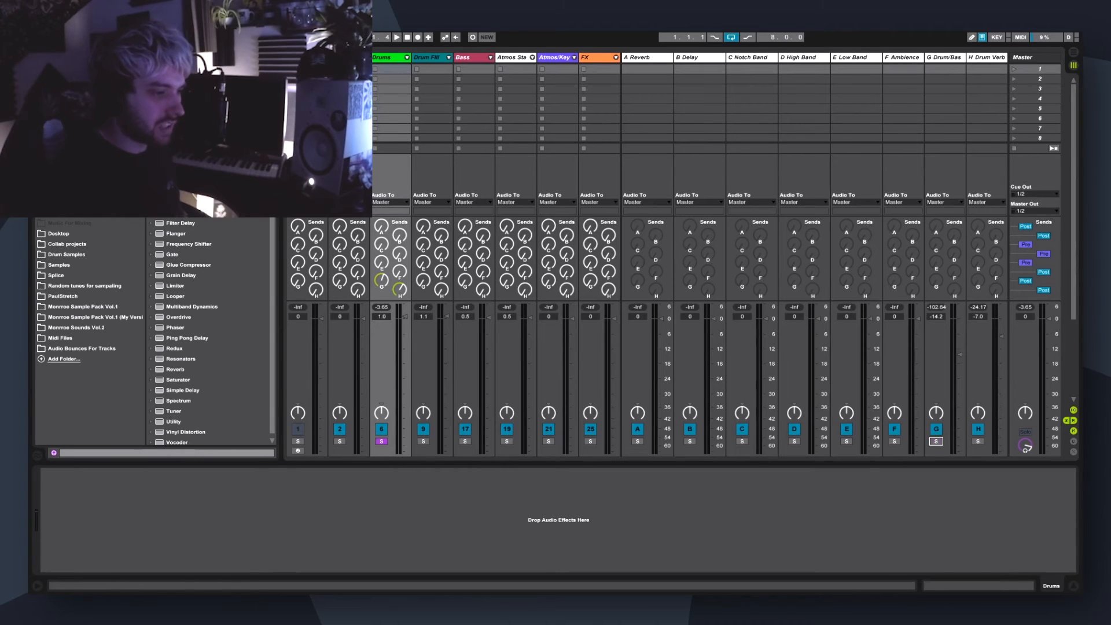
left_click(937, 442)
key("space")
left_click_drag(382, 280, 382, 265)
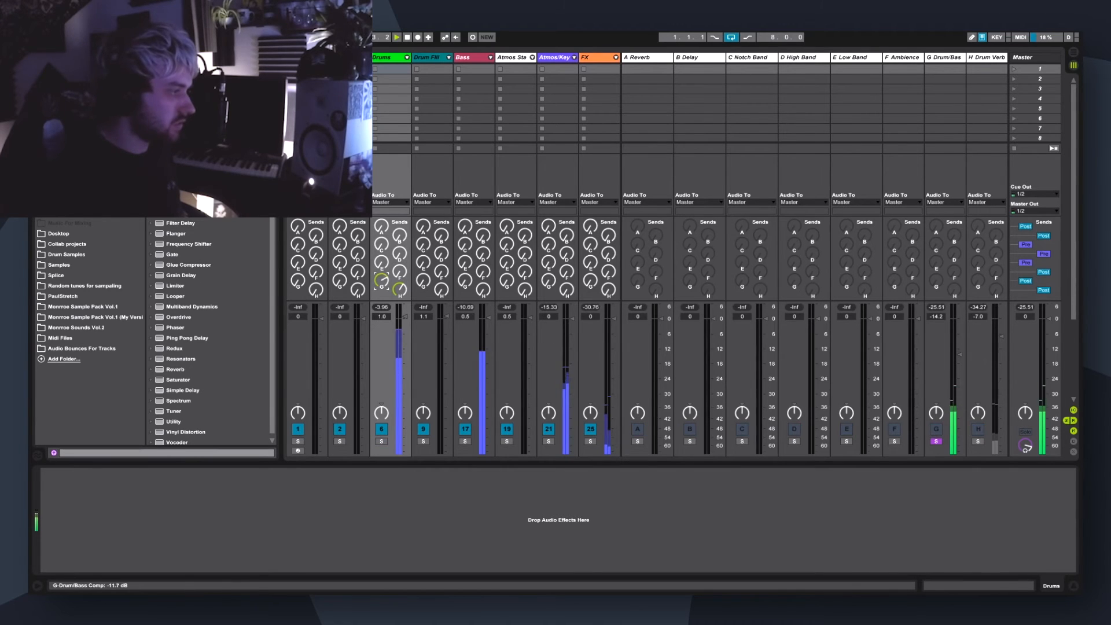
left_click(936, 442)
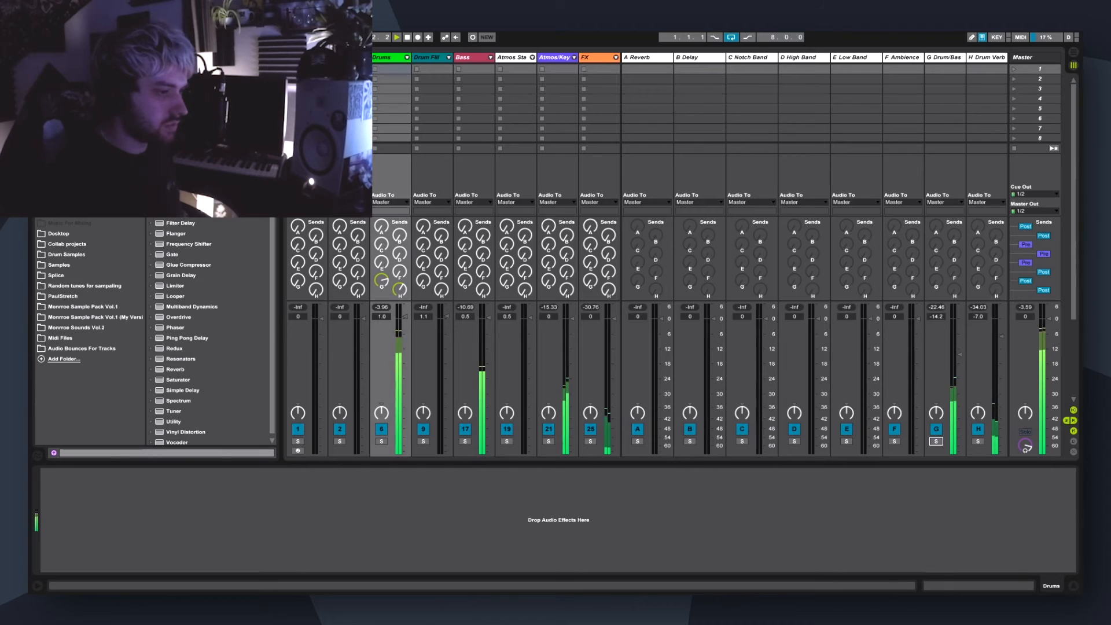
- Compare the soloed Drums group with the H Drum Verb return off and on, and briefly solo the Drum Fill group
left_click(382, 442)
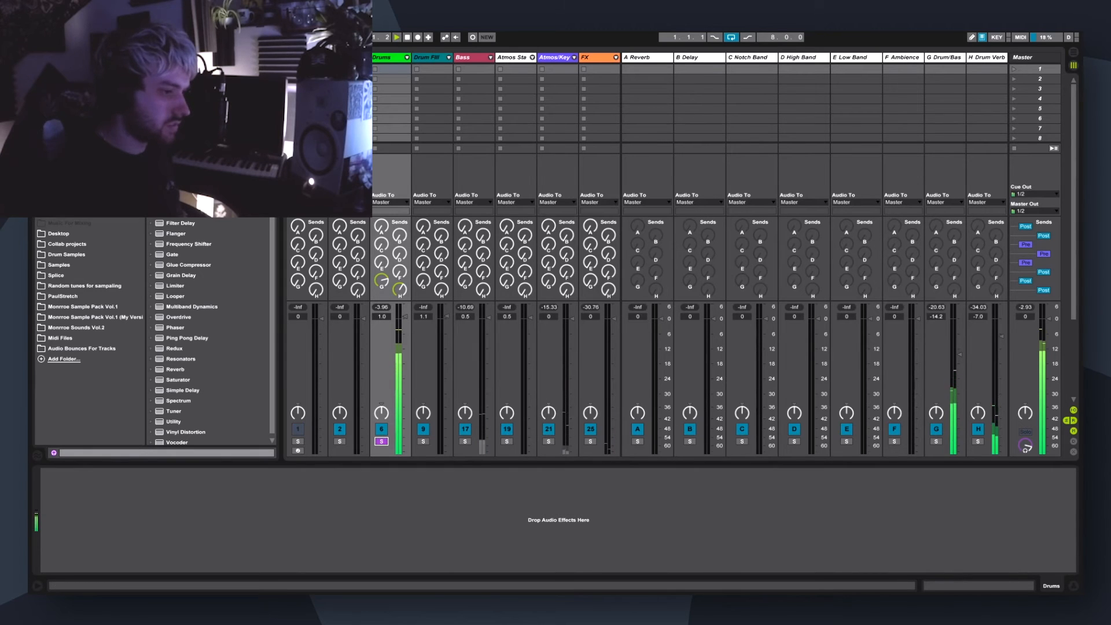
left_click(978, 429)
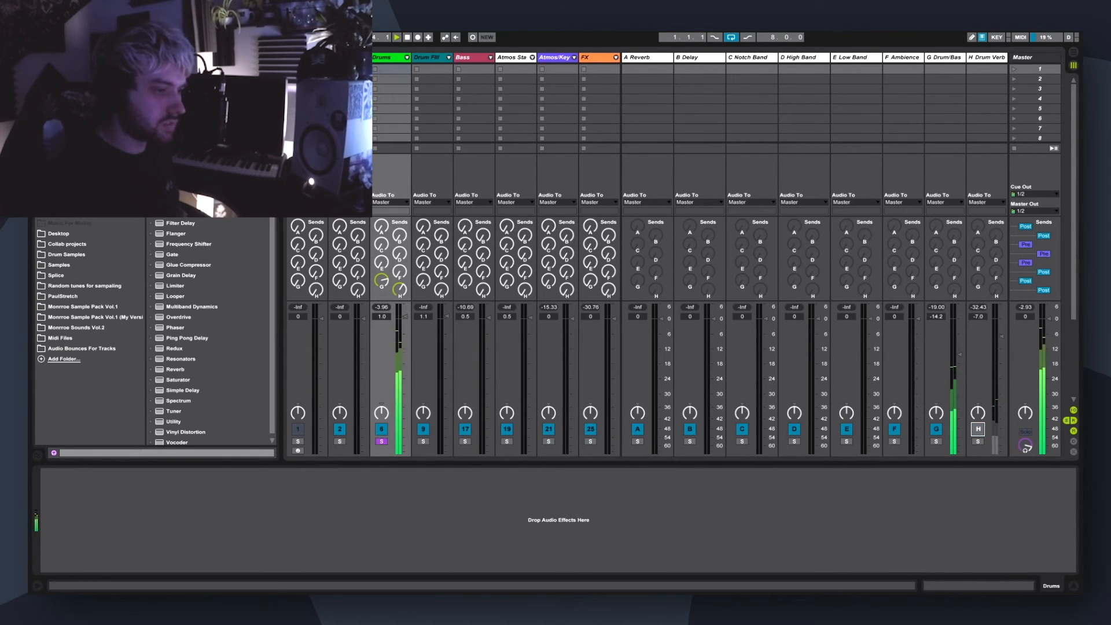
left_click(978, 429)
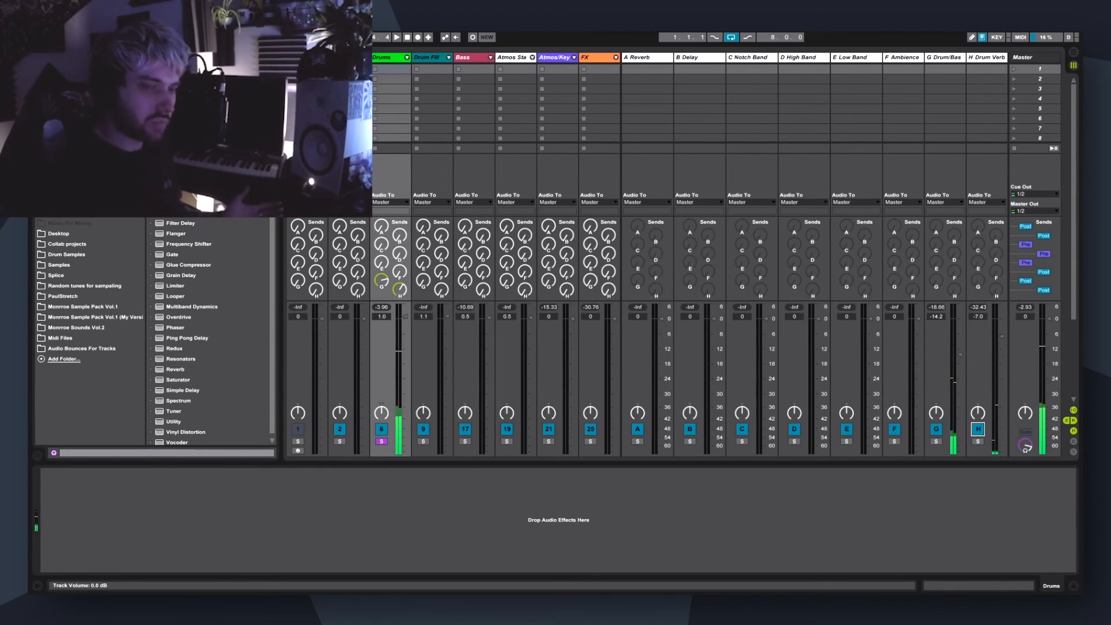
left_click(381, 442)
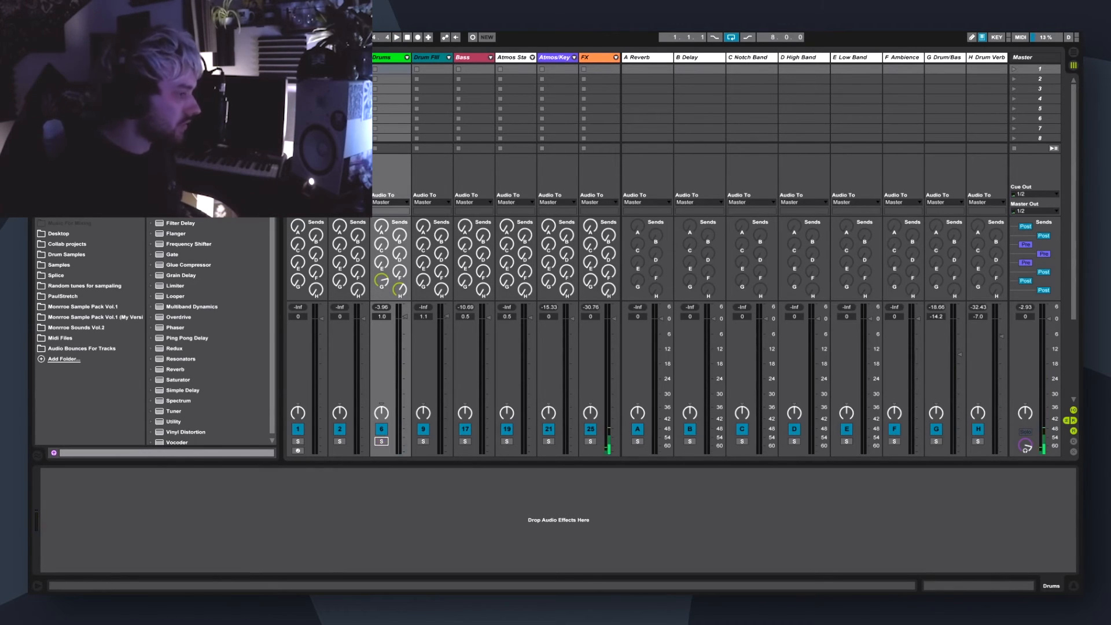
left_click(423, 442)
left_click(423, 442)
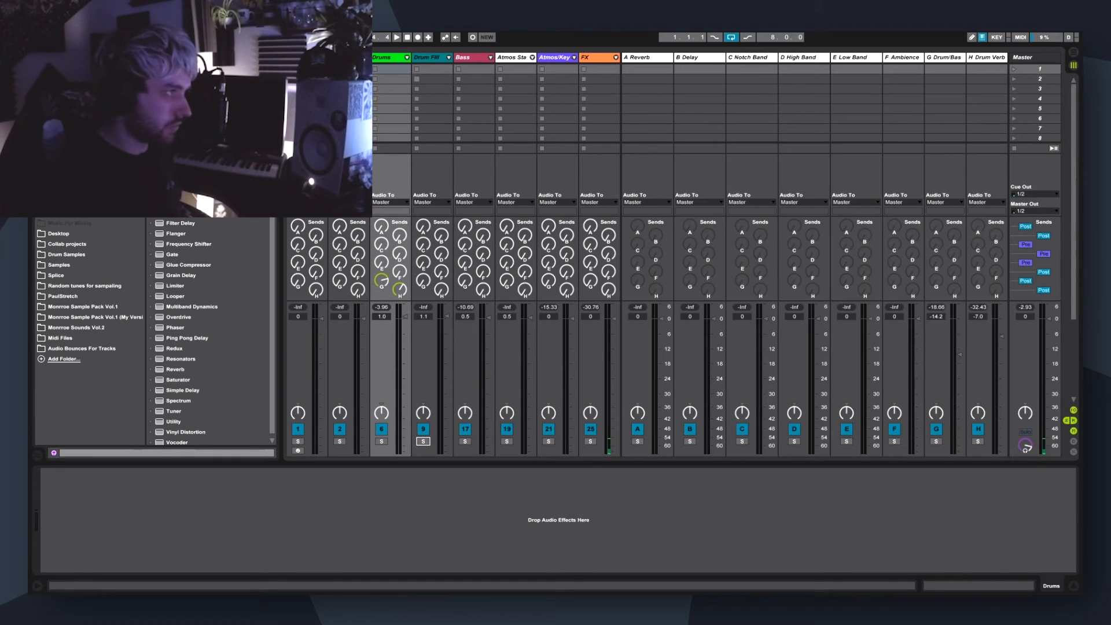
- Raise the Bass group's sends to the Low Band, Drum/Bass and Drum Verb returns, checking the Low Band return's effects
left_click(389, 57)
left_click(427, 57)
left_click(469, 58)
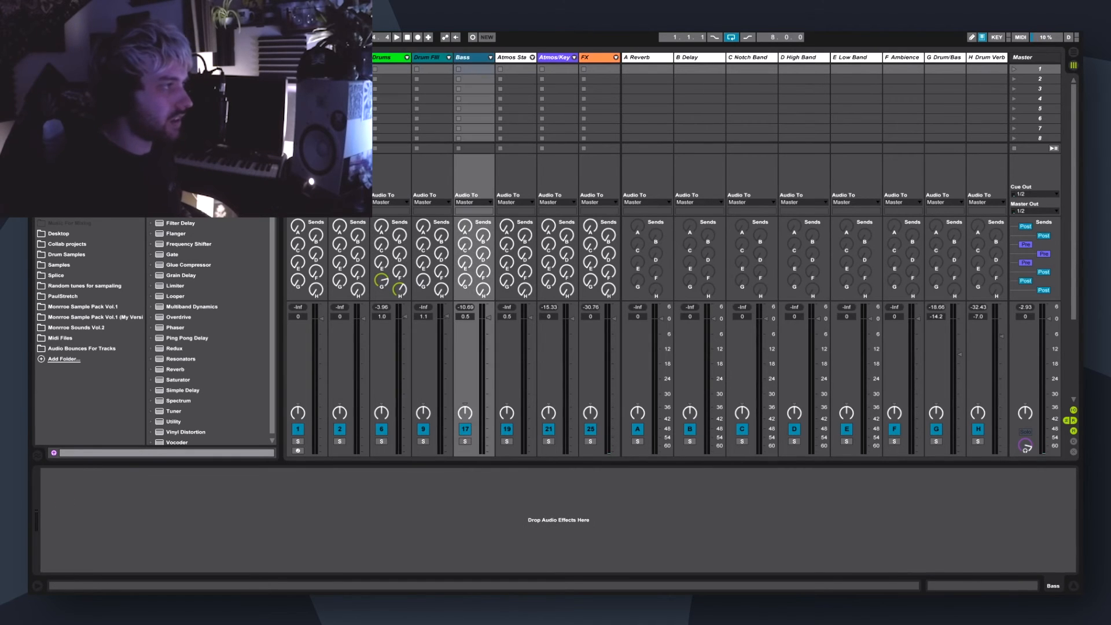
left_click_drag(465, 262, 465, 246)
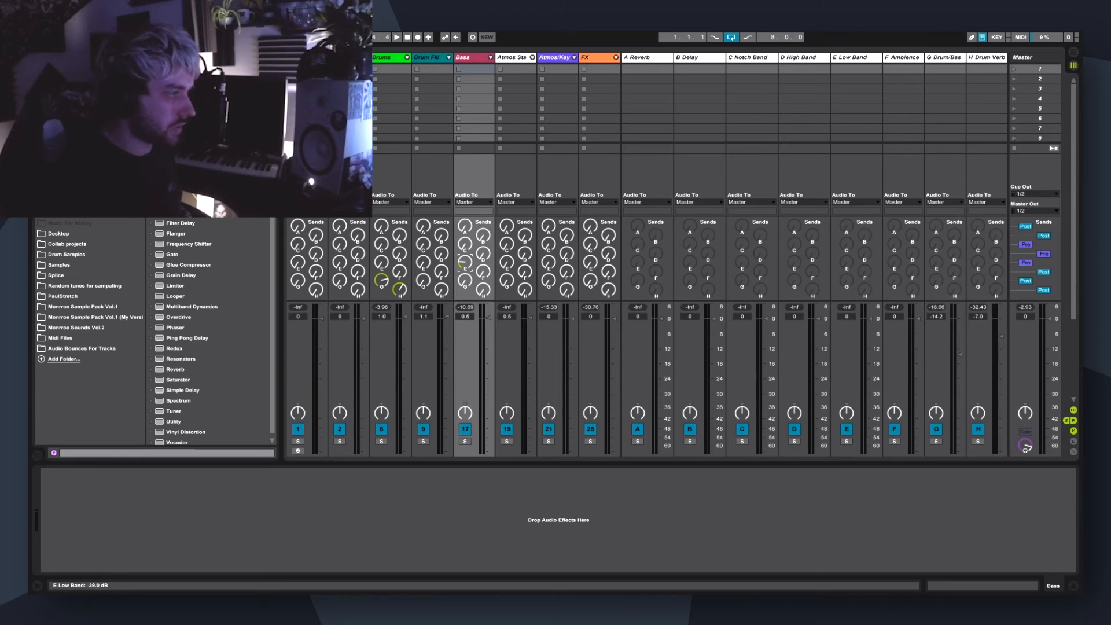
left_click(851, 58)
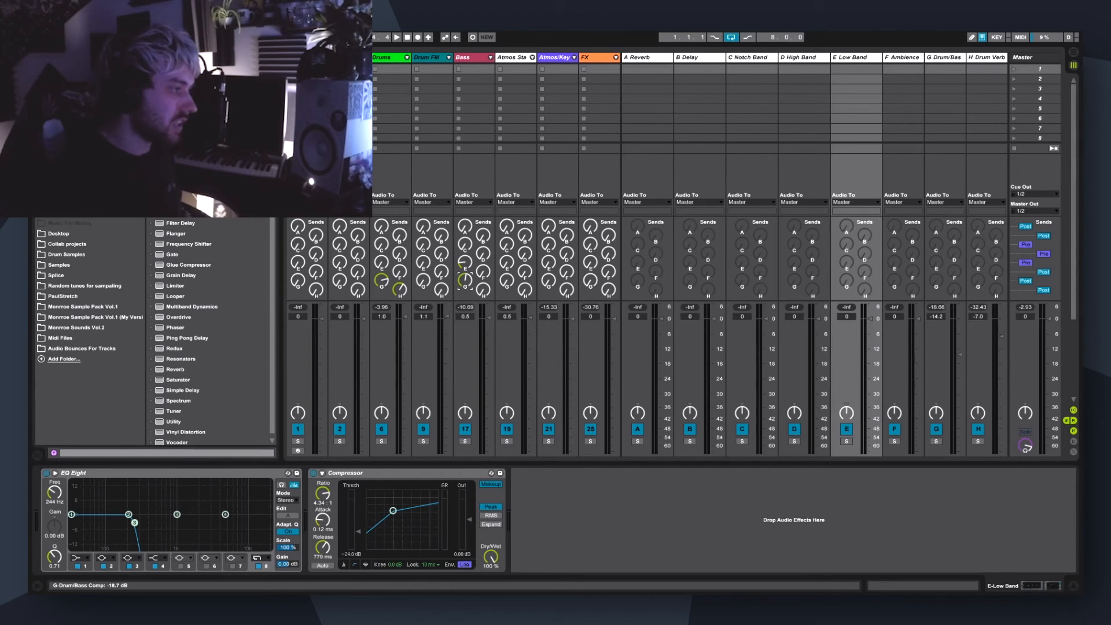
left_click_drag(483, 289, 483, 249)
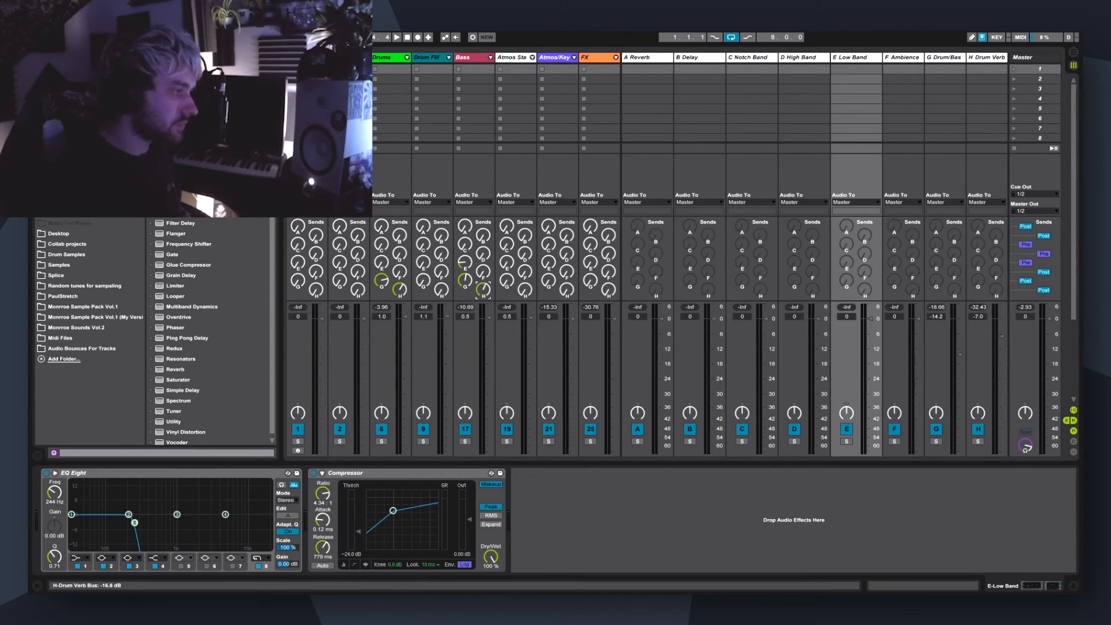
- Solo the Bass group and, during playback, try its High Band send and raise its Notch Band send
left_click(465, 441)
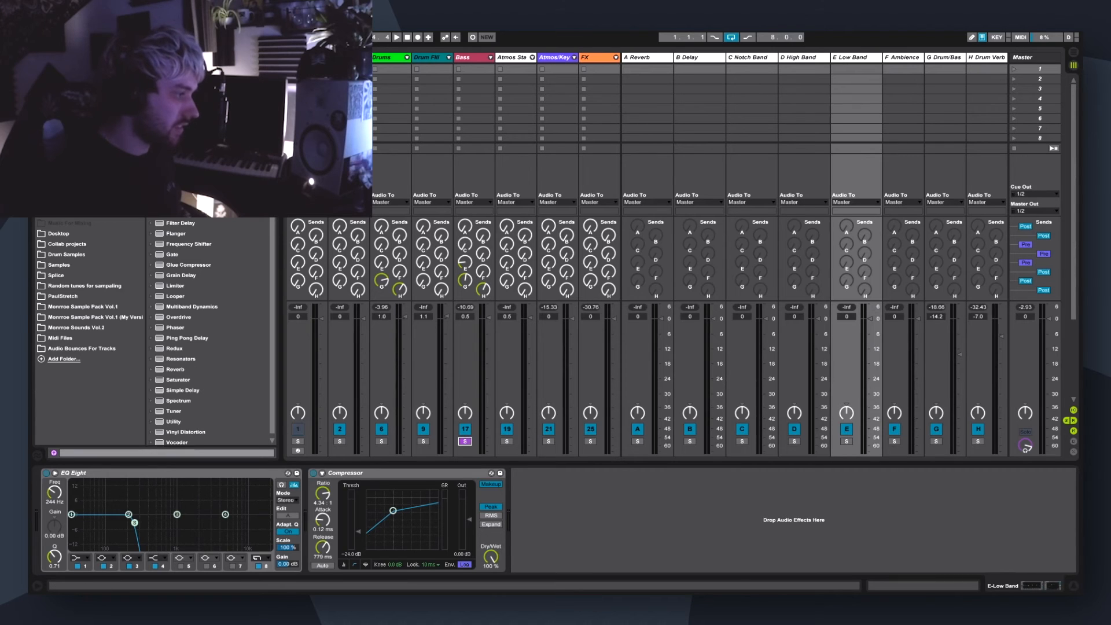
key("space")
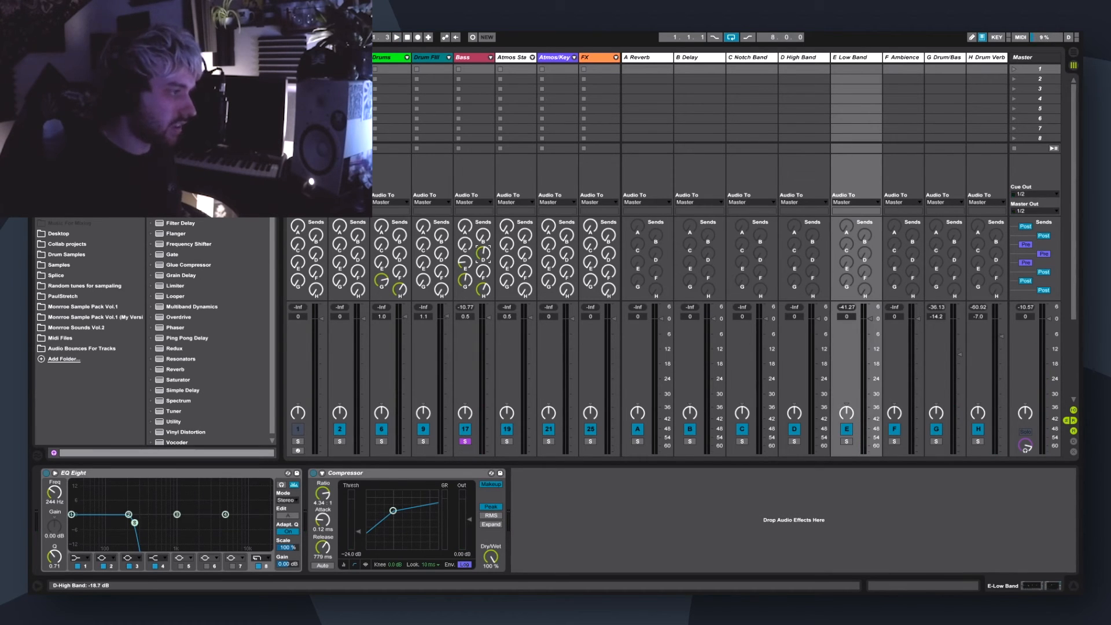
key("space")
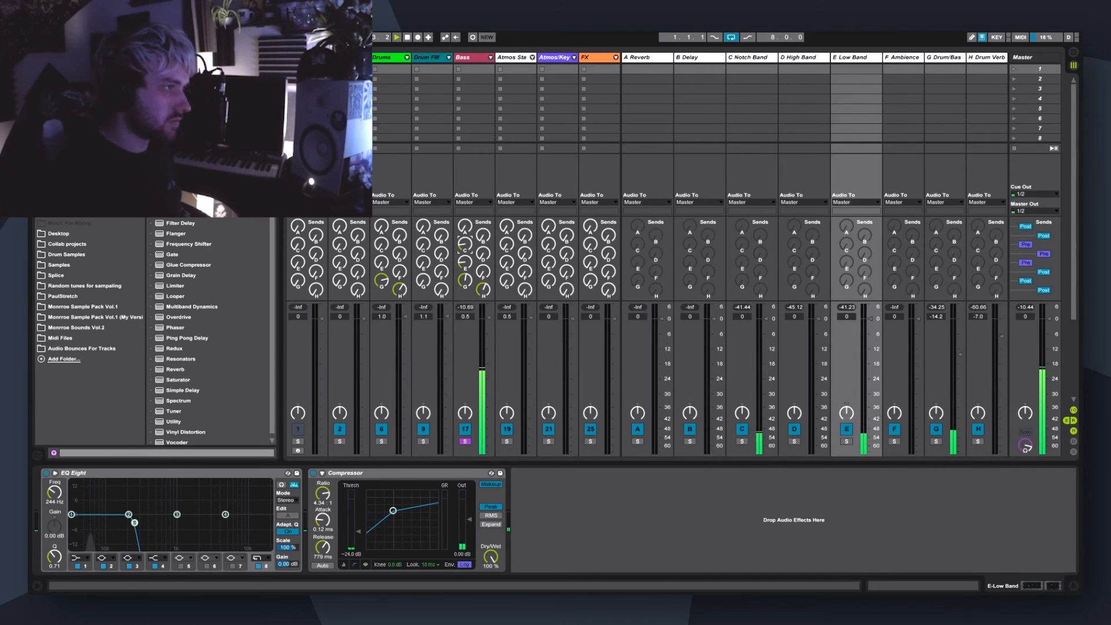
- Compare the soloed Bass group with all return tracks from Reverb to Drum Verb switched off and on, ending with Bass unsoloed
left_click(643, 57)
left_click(987, 58, "shift")
left_click(979, 430)
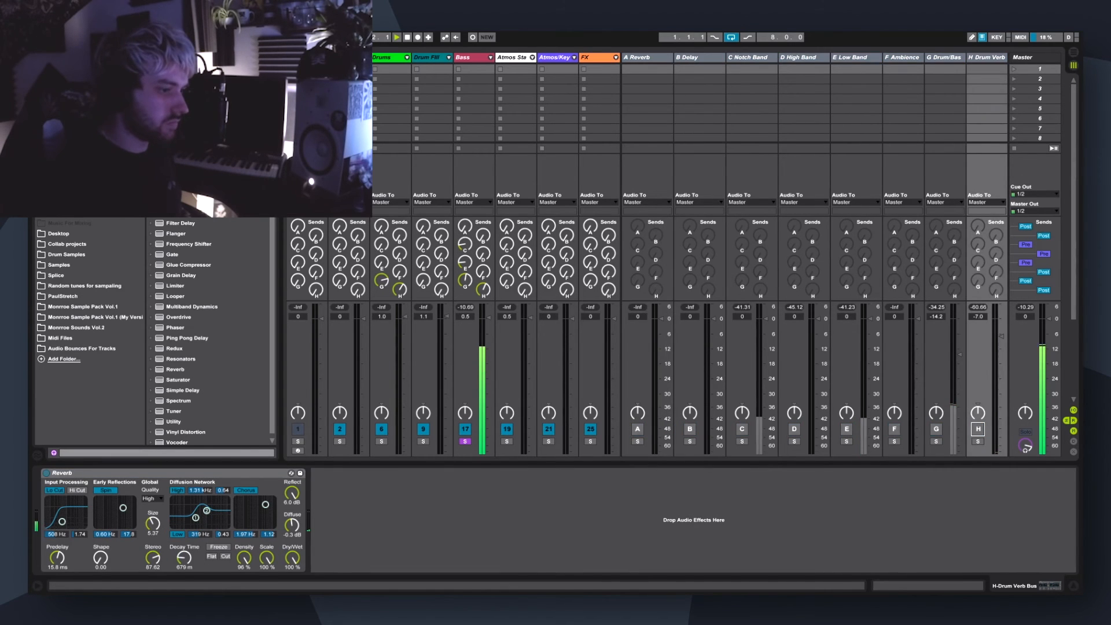
left_click(978, 430)
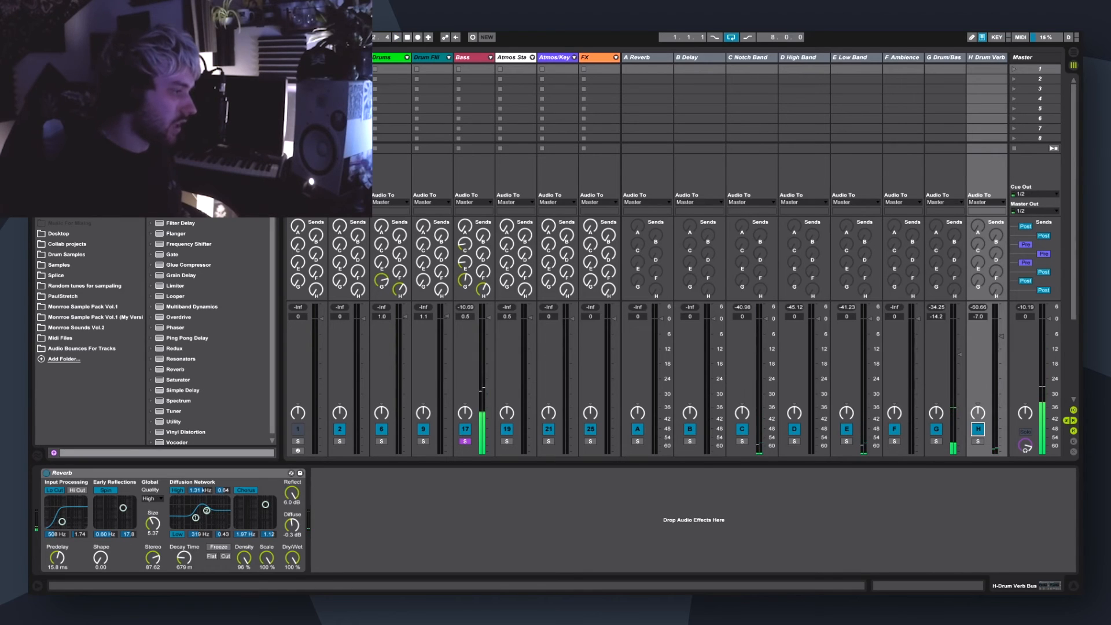
left_click(465, 441)
- Solo the Atmos Stabs group and raise its sends to the Reverb, Delay and Ambience returns during playback
key("Tab")
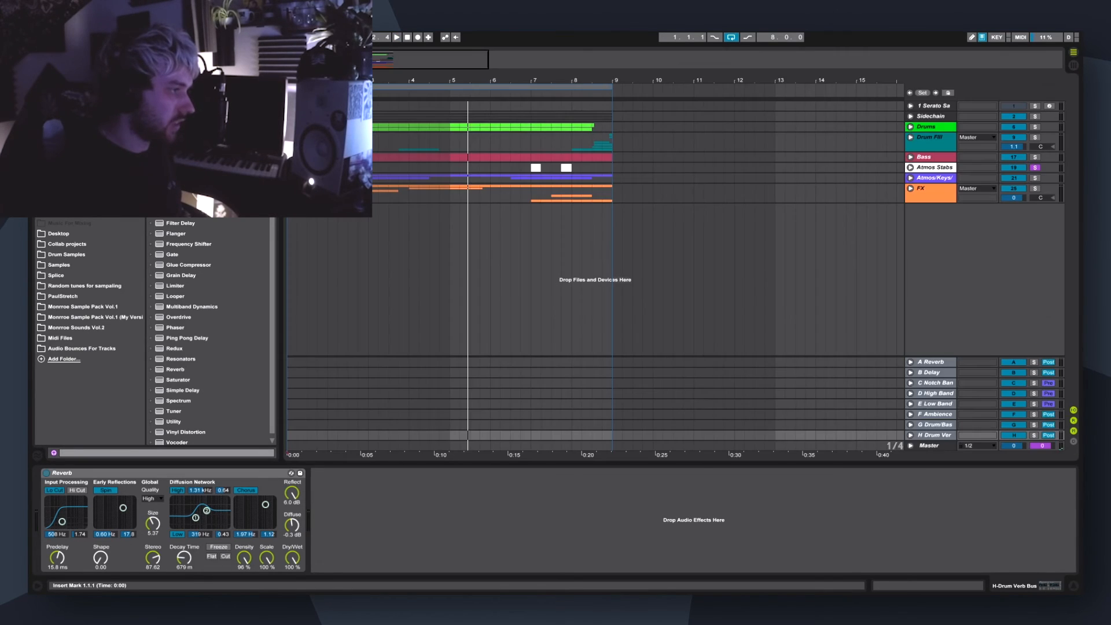
key("Tab")
key("space")
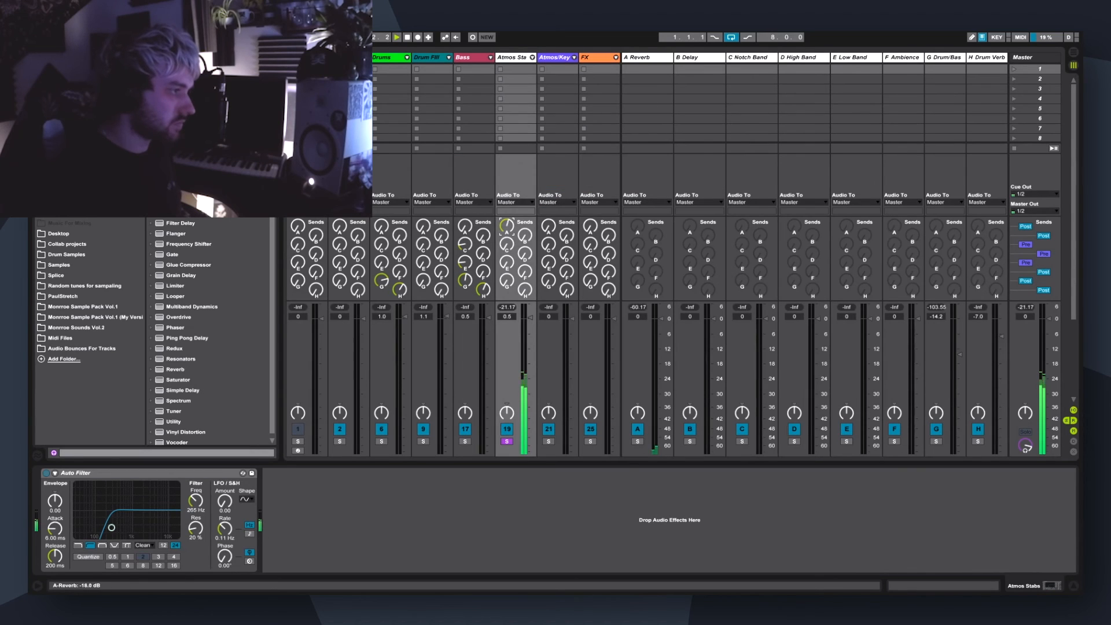
left_click_drag(524, 235, 525, 197)
mouse_move(525, 271)
left_mouse_down()
mouse_move(525, 235)
mouse_move(525, 266)
left_mouse_up()
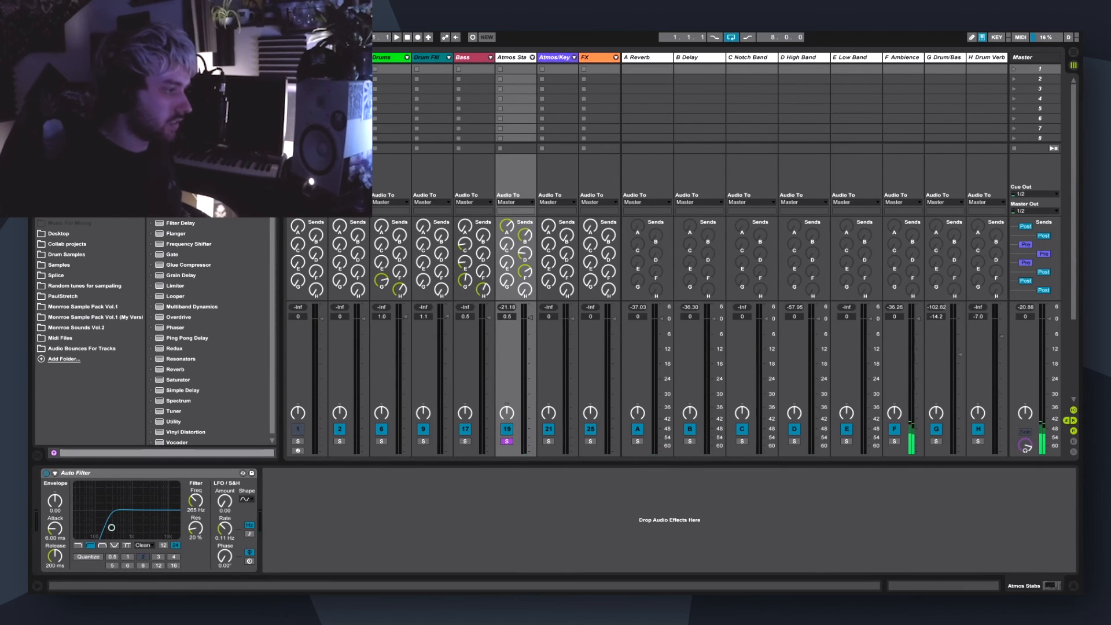
- Set the F Ambience Compressor's threshold to -16.0 dB with the return soloed, and check the Atmos Stabs' Ambience send in the full mix
left_click(894, 441)
key("space")
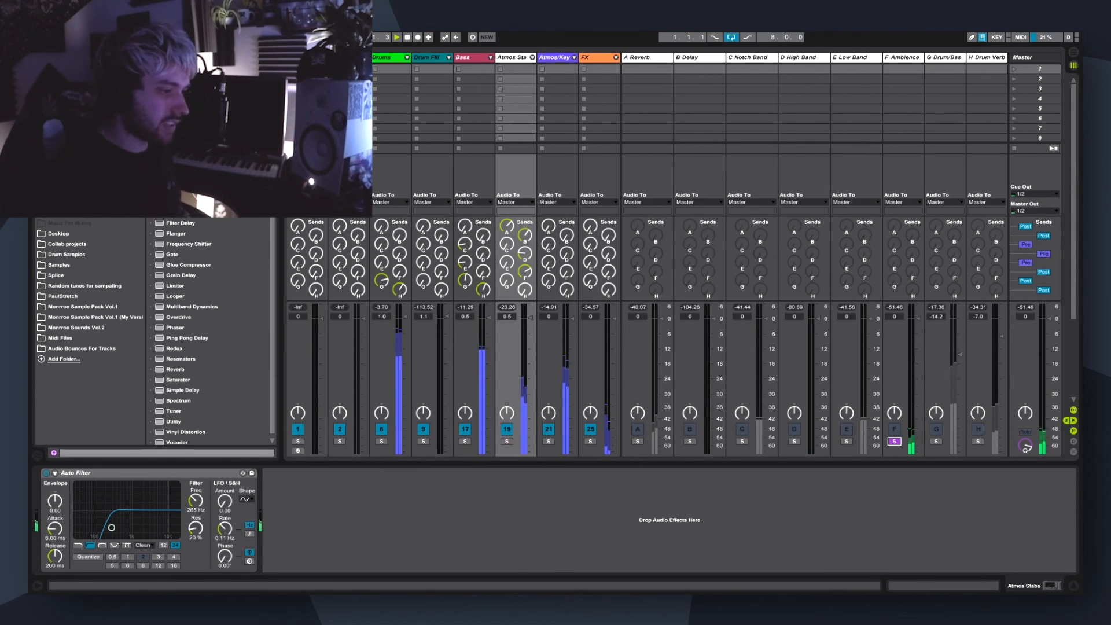
left_click(902, 58)
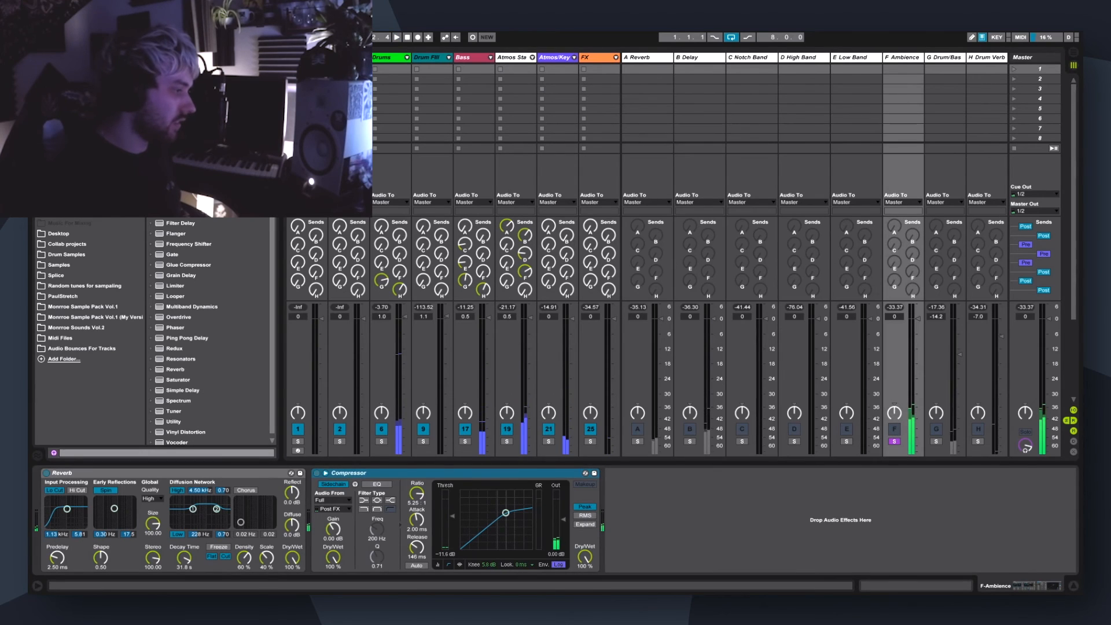
key("space")
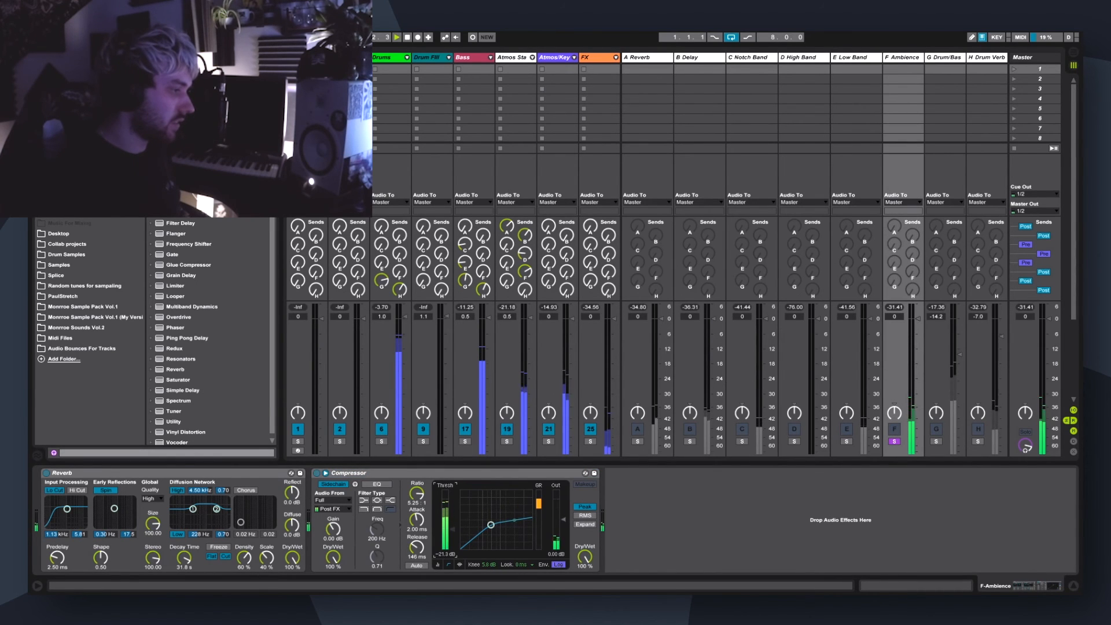
left_click_drag(453, 529, 453, 523)
left_click(894, 441)
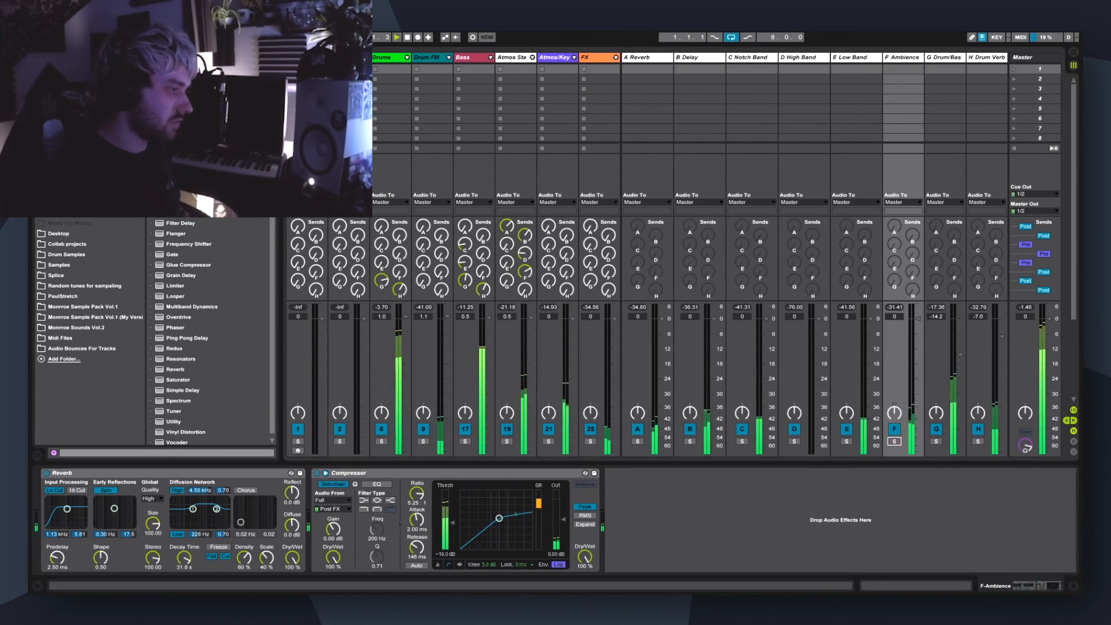
left_click(525, 271)
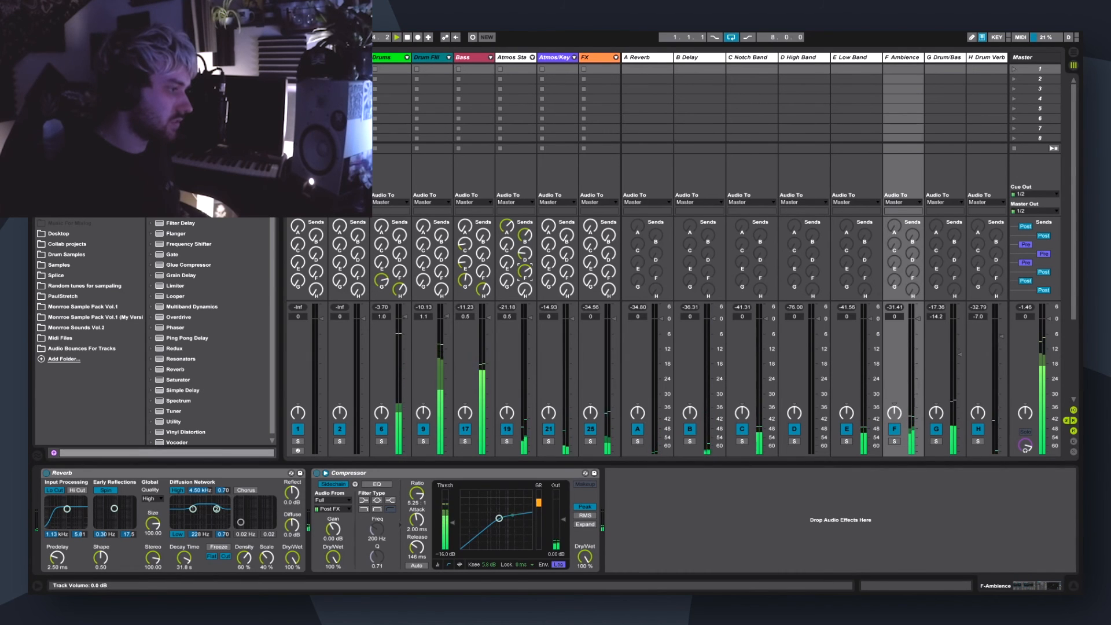
- Solo the Atmos/Keys/Synth group and raise its sends to the Reverb, Delay, High Band, Ambience and Drum Verb returns, then audition them
left_click(548, 441)
key("space")
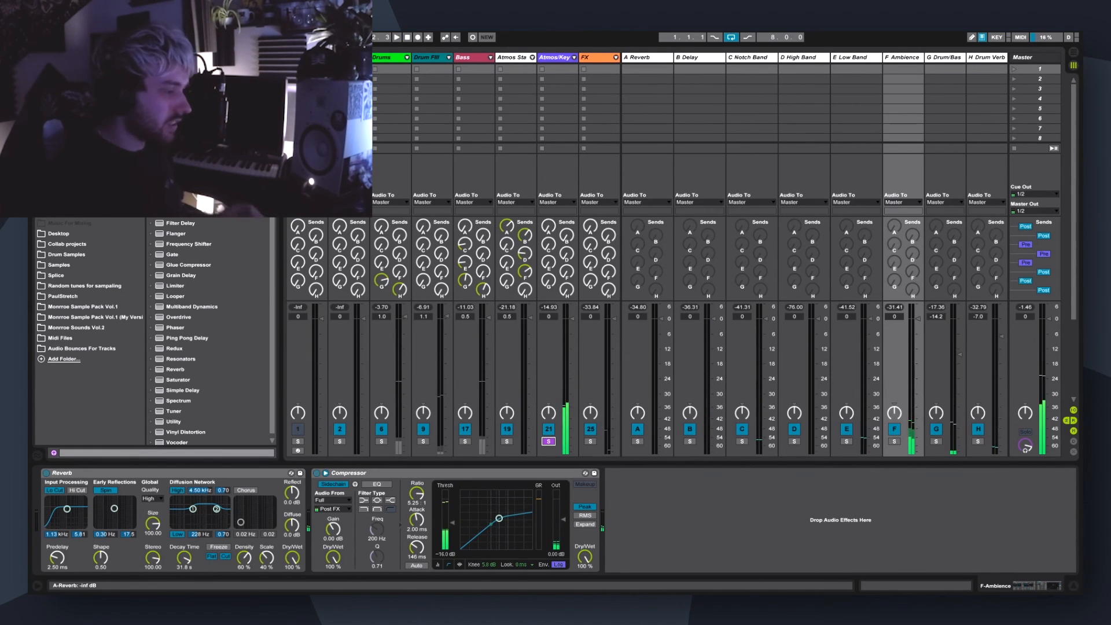
left_click_drag(548, 226, 567, 192)
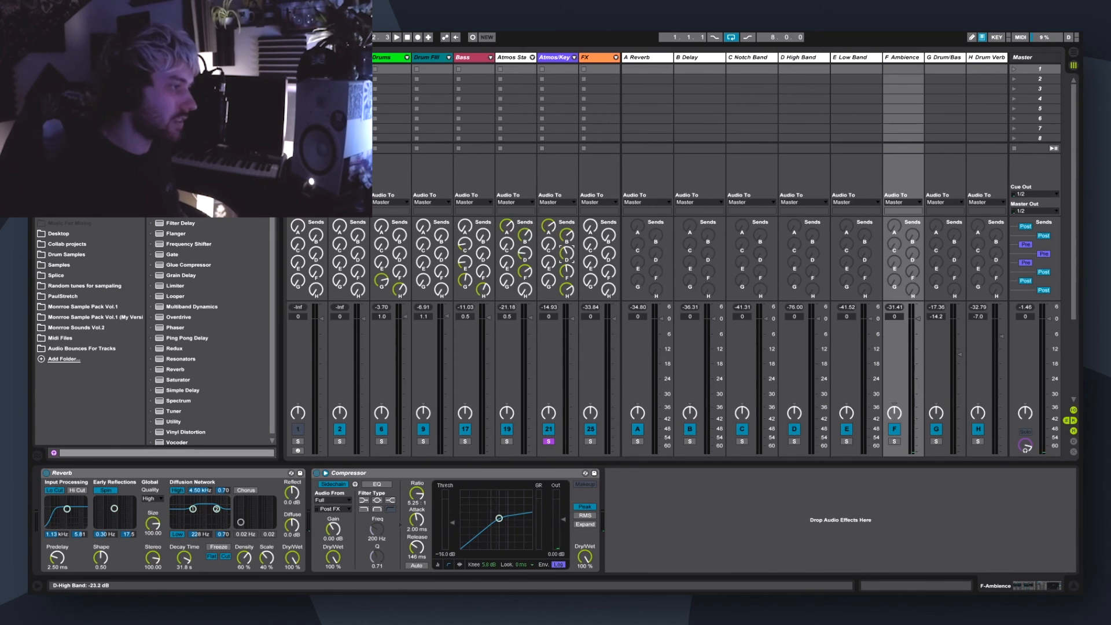
key("space")
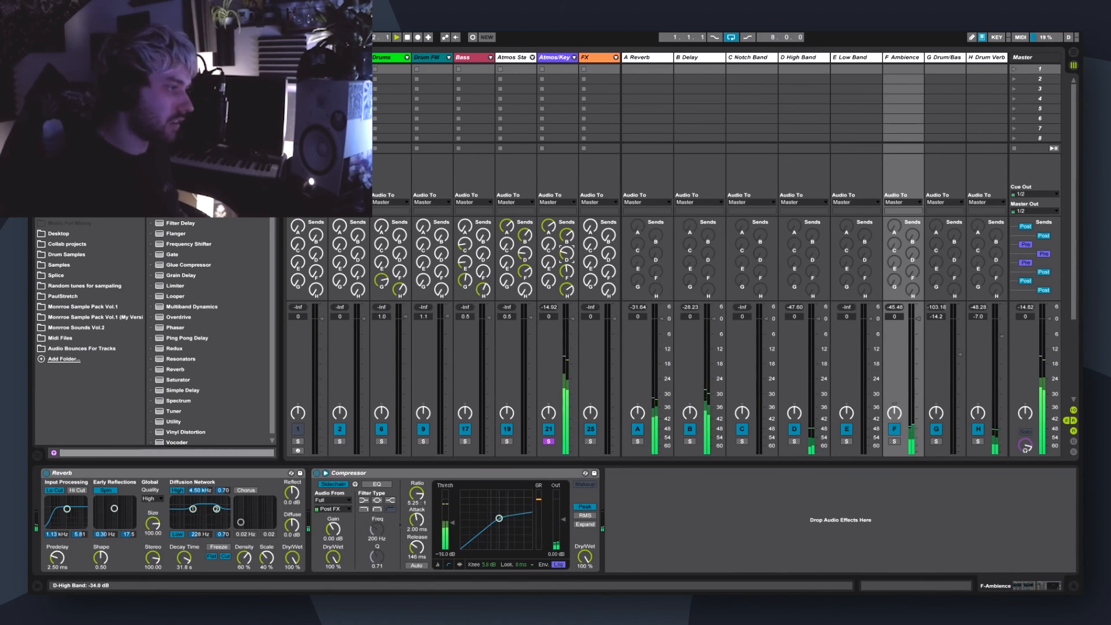
- Select the Atmos/Keys/Synth group in the arrangement and unsolo it in the mixer
key("Tab")
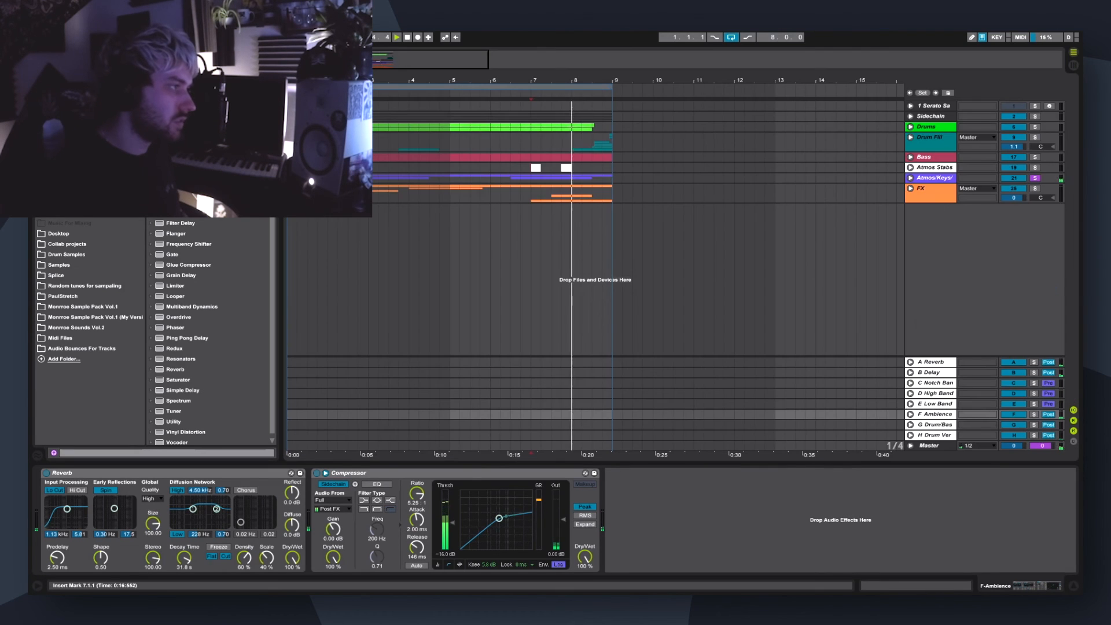
left_click(933, 177)
key("Tab")
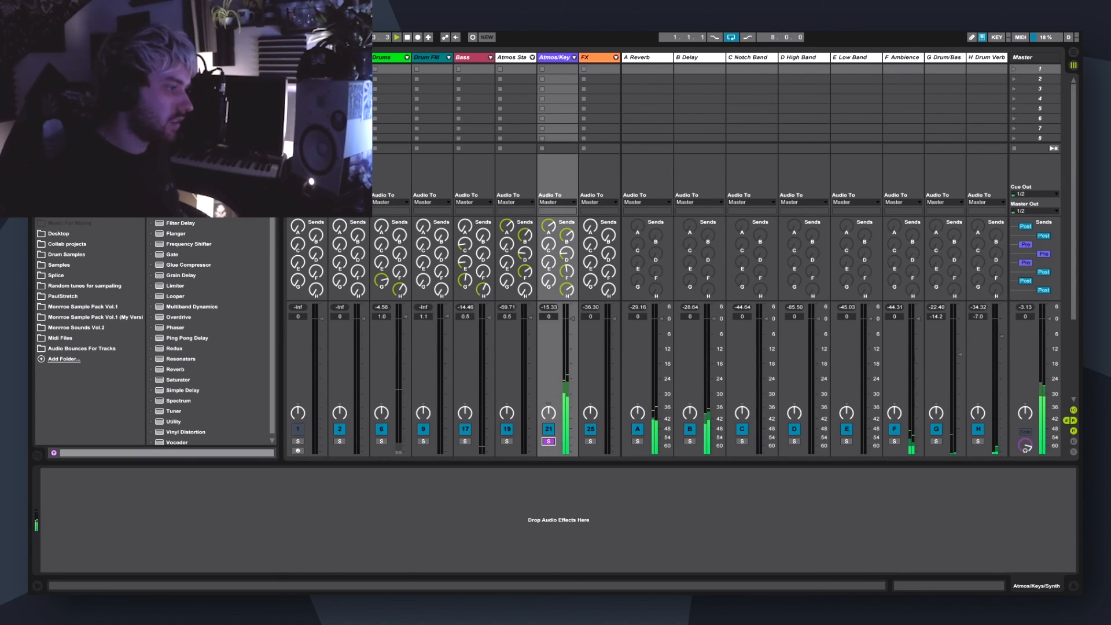
left_click(549, 441)
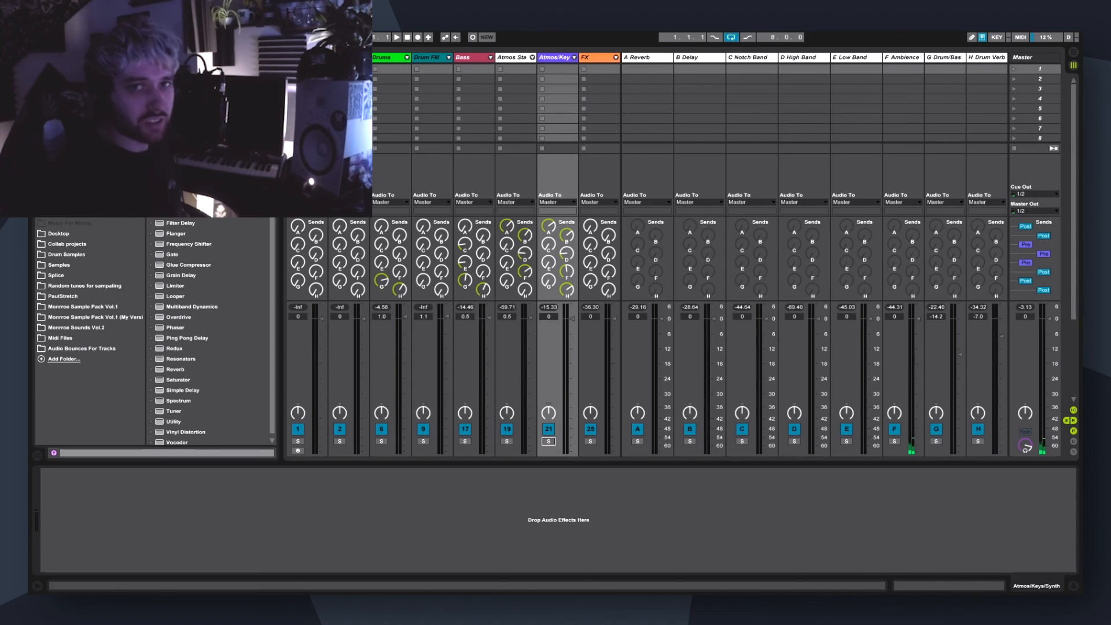
- Play the full mix from the start of the arrangement with all return tracks active
key("Tab")
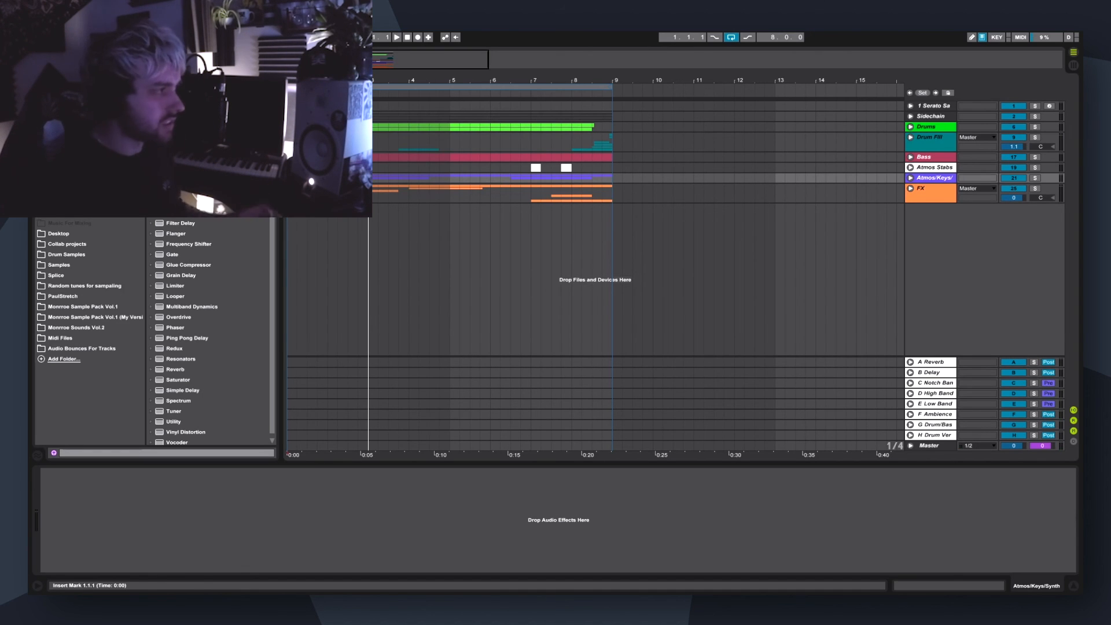
left_click(289, 142)
key("Tab")
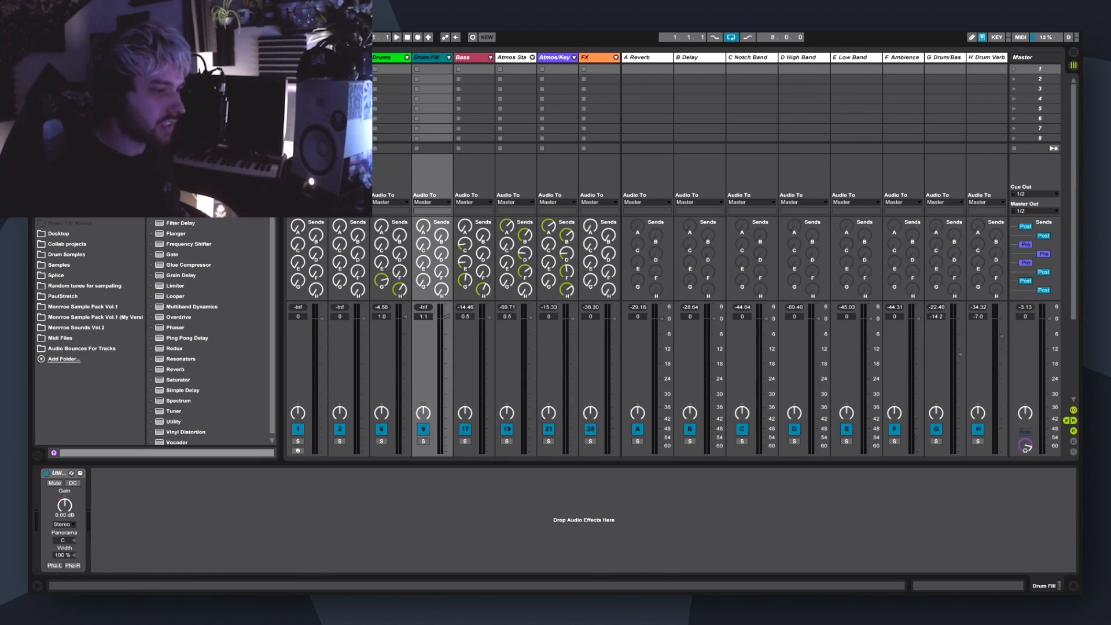
key("space")
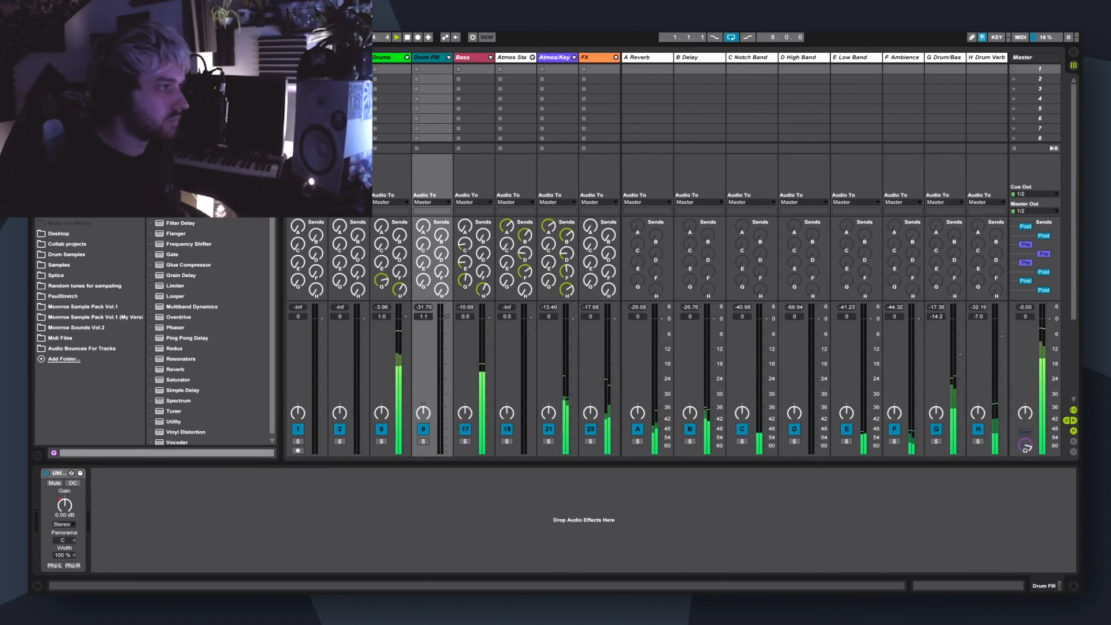
key("space")
- Compare the full mix from the start with all return tracks from Reverb to Drum Verb switched off and on again
left_click(643, 58)
left_click(986, 58, "shift")
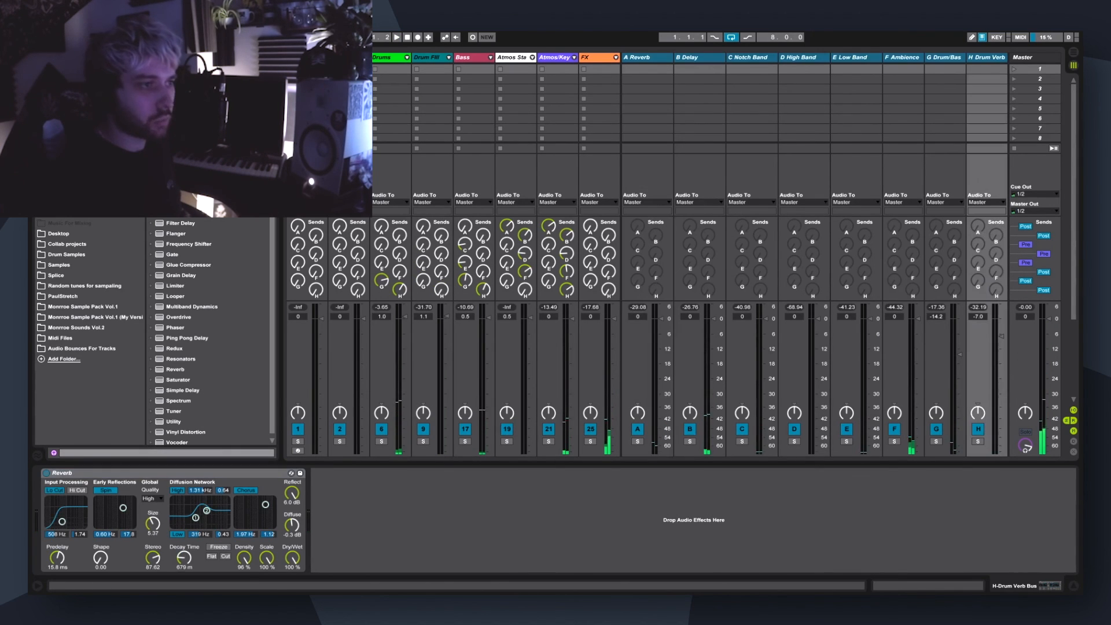
left_click(388, 58)
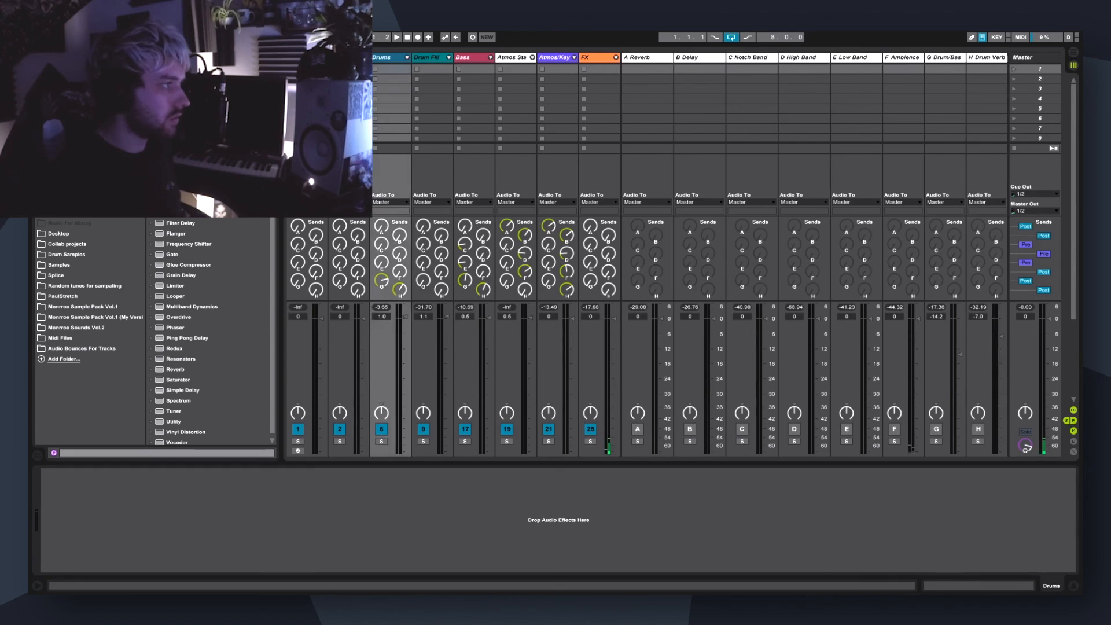
key("Tab")
key("Home")
key("space")
key("Tab")
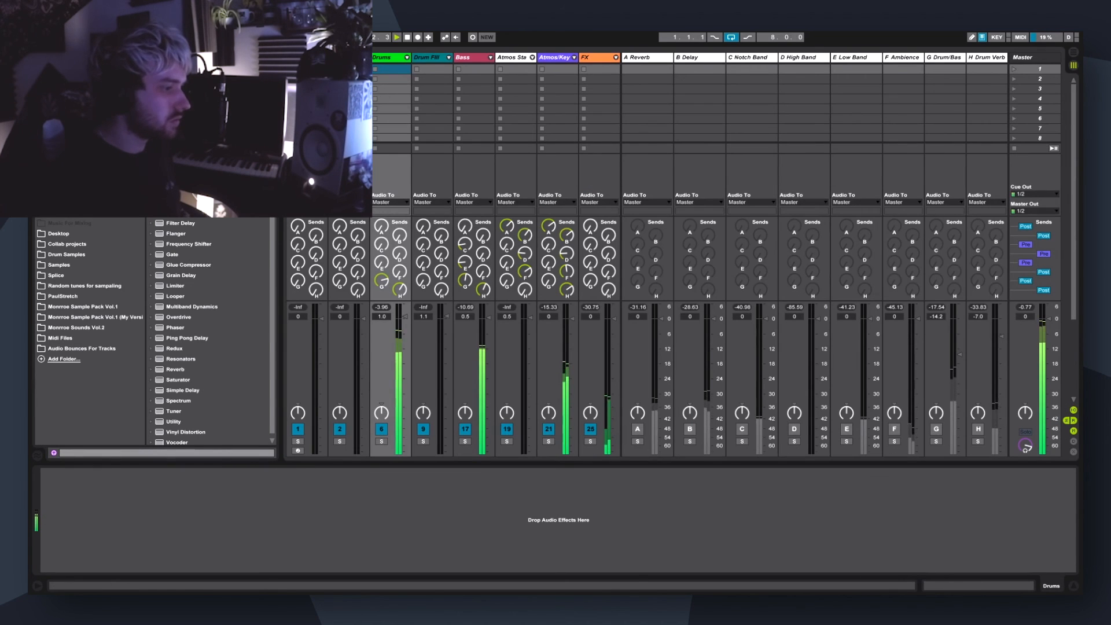
left_click(644, 57)
left_click(986, 57, "shift")
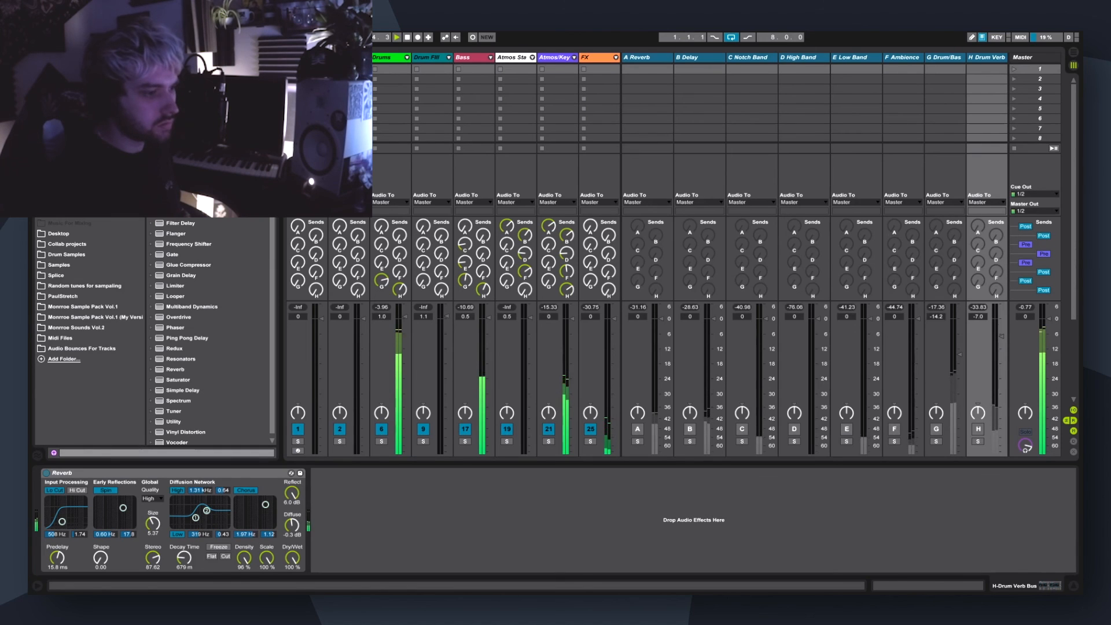
left_click(979, 429)
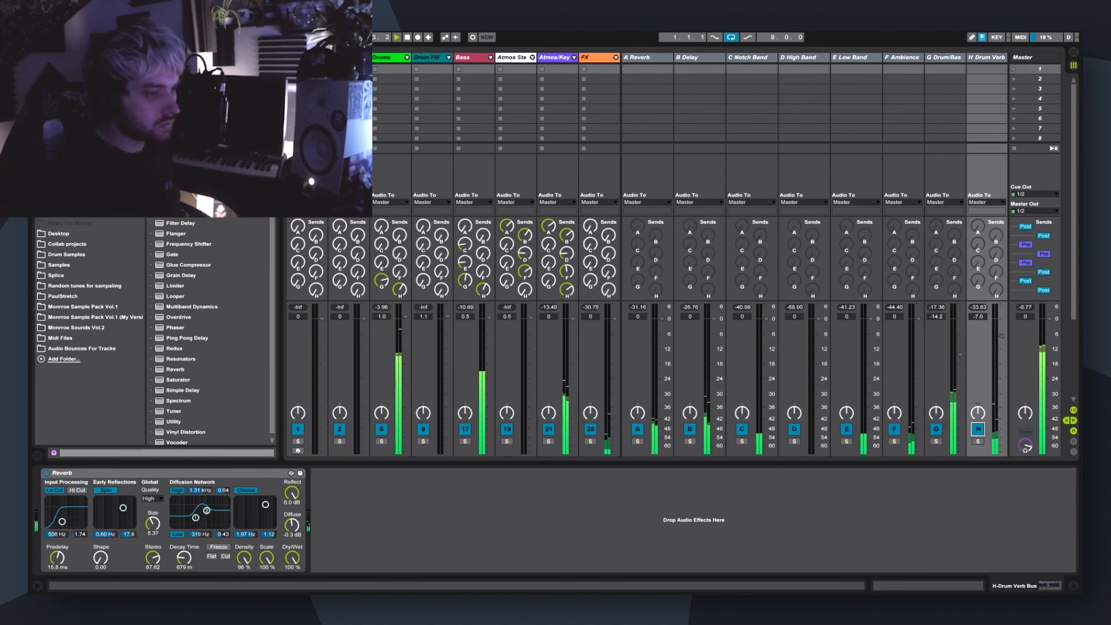